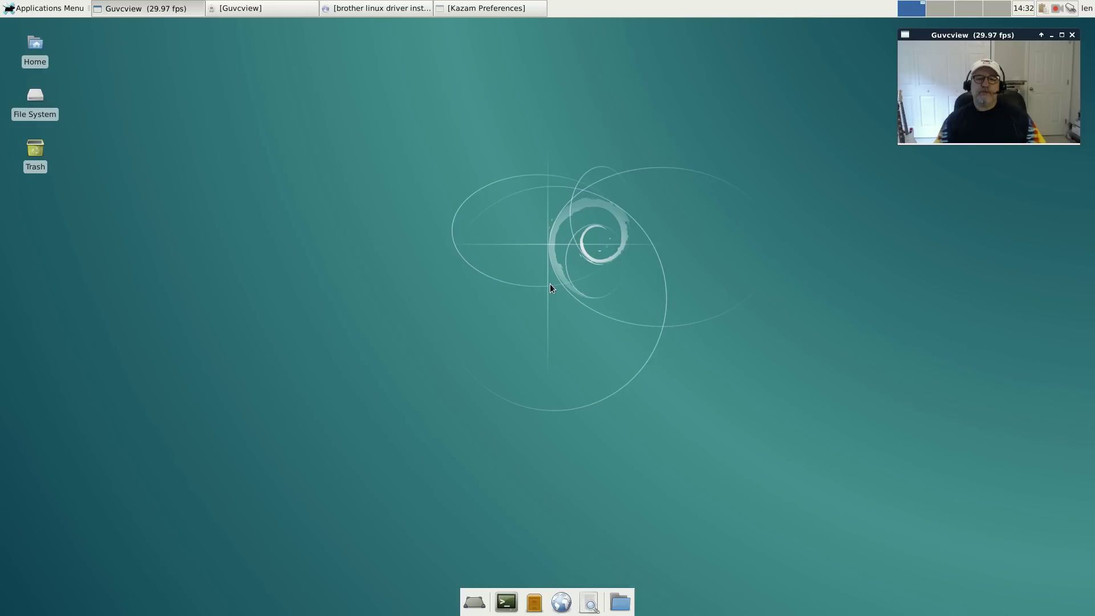
Look over the network connections list and clipboard manager options, then return to the desktop
{"action": "left_click", "coordinate": [1070, 8]}
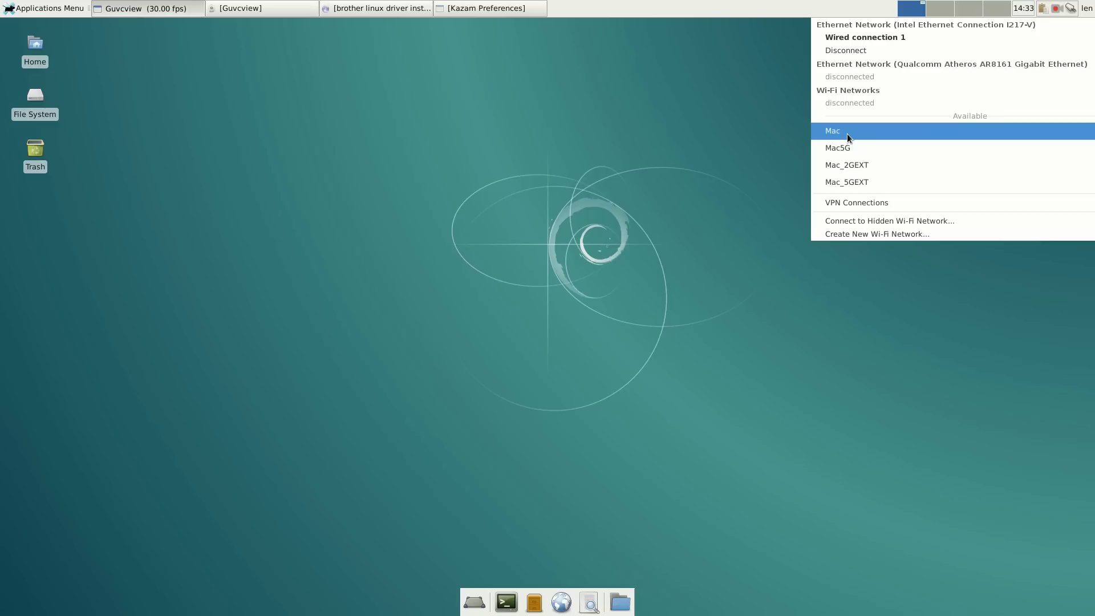
{"action": "left_click", "coordinate": [748, 134]}
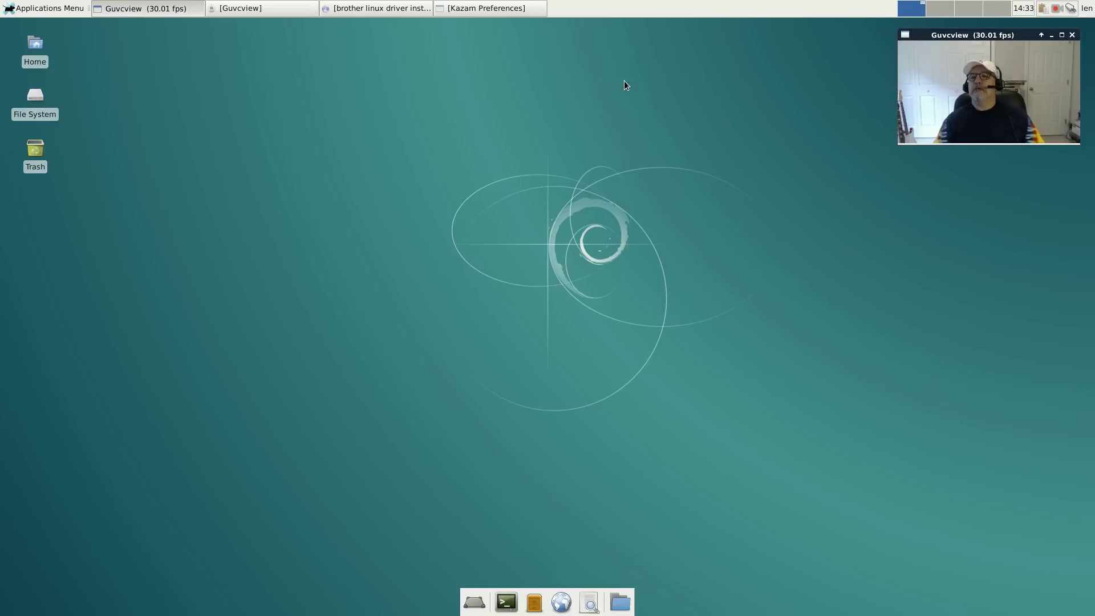
{"action": "left_click", "coordinate": [1043, 9]}
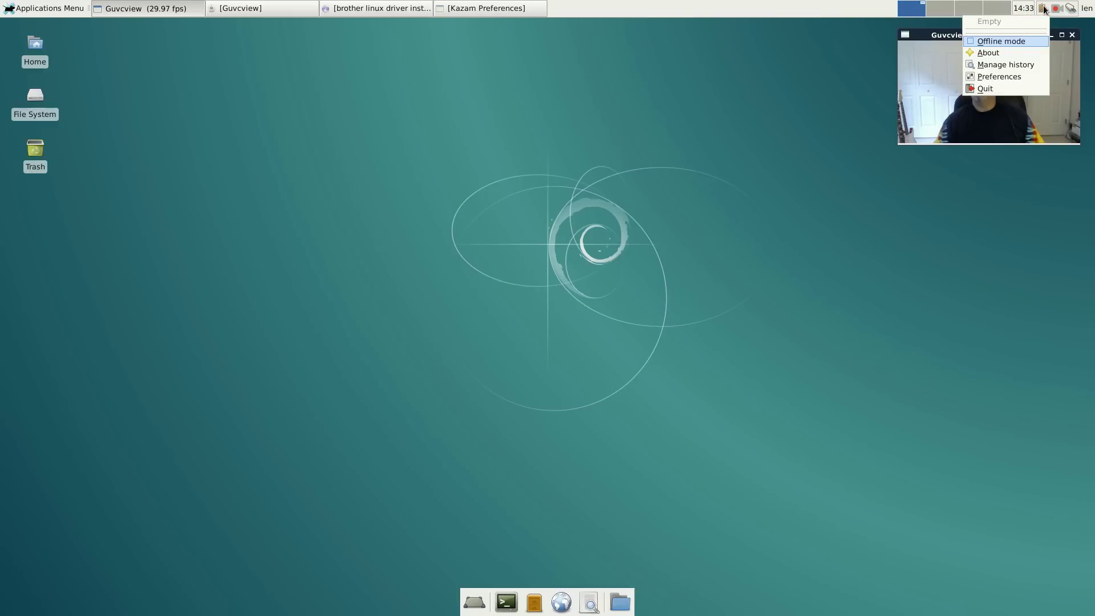
{"action": "left_click", "coordinate": [779, 89]}
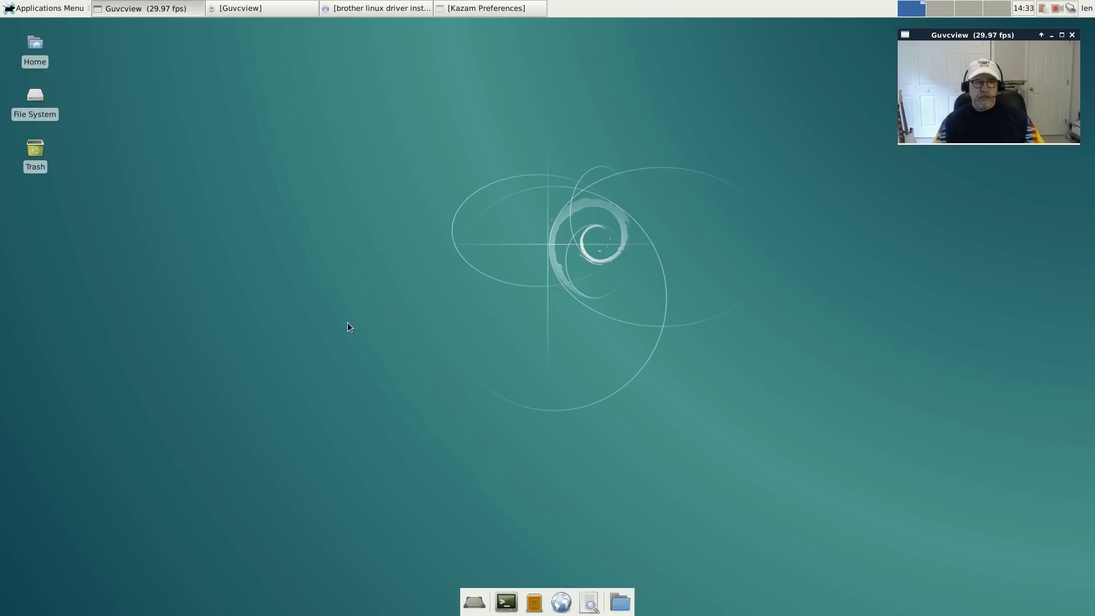
{"action": "left_click", "coordinate": [114, 100]}
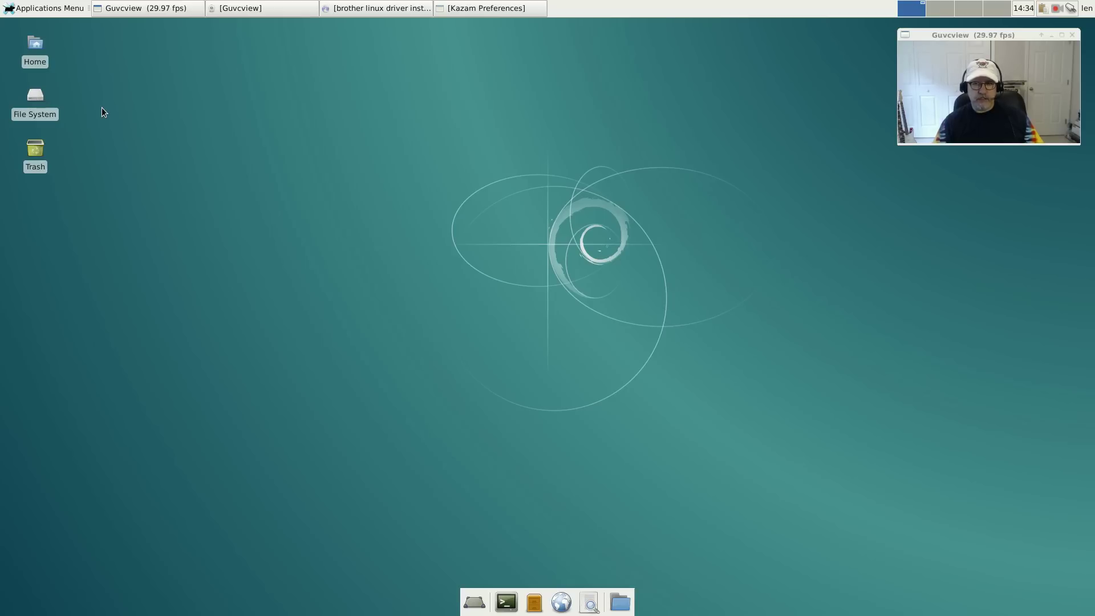
Browse the applications menu and close it without launching anything
{"action": "left_click", "coordinate": [47, 8]}
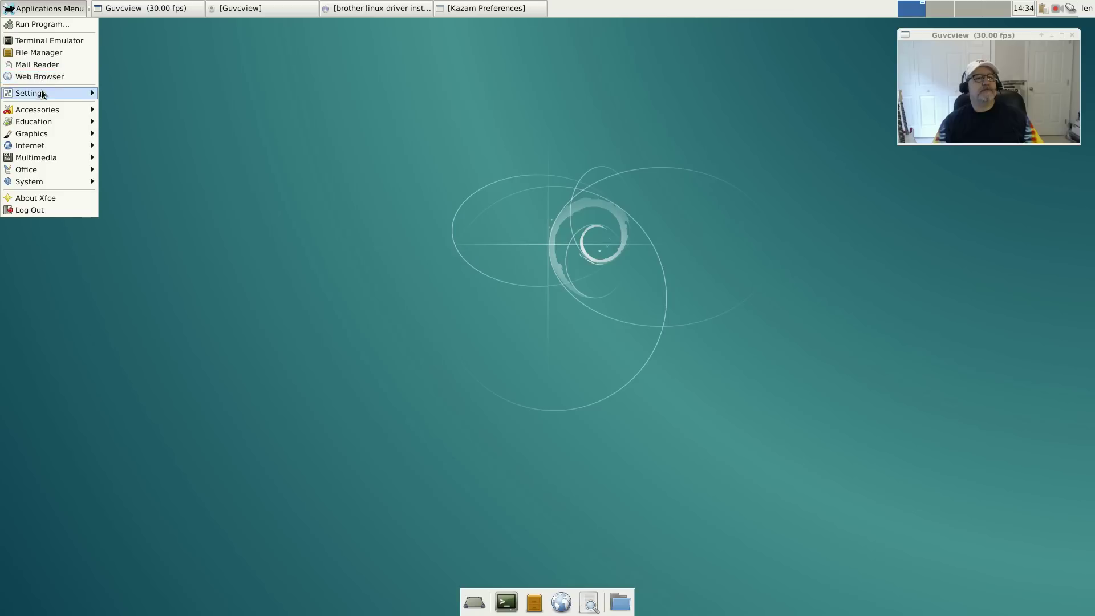
{"action": "mouse_move", "coordinate": [45, 94]}
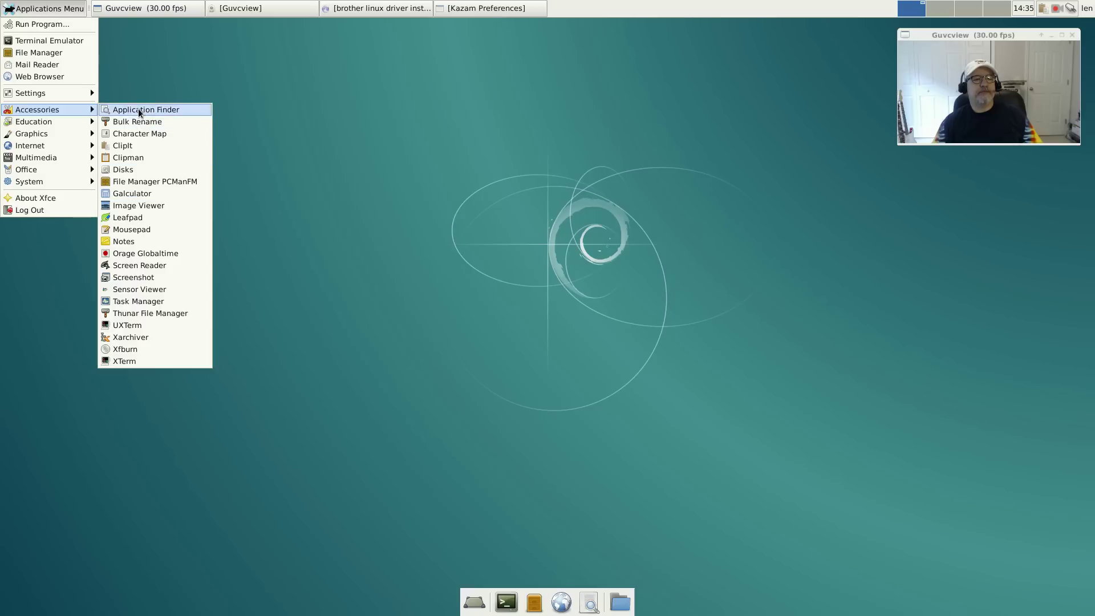
{"action": "mouse_move", "coordinate": [78, 124]}
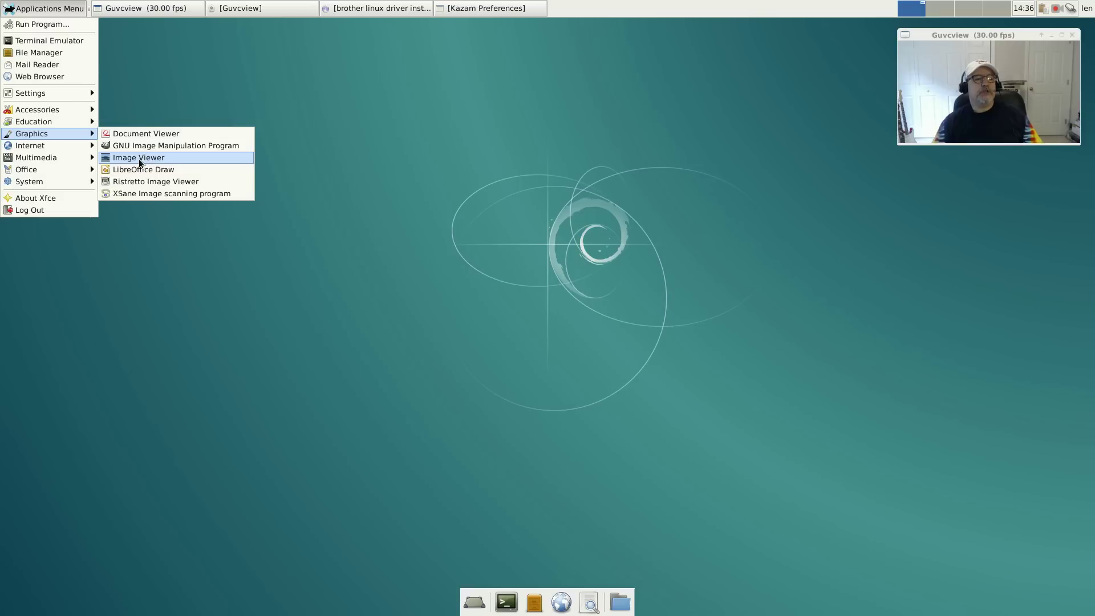
{"action": "mouse_move", "coordinate": [64, 147]}
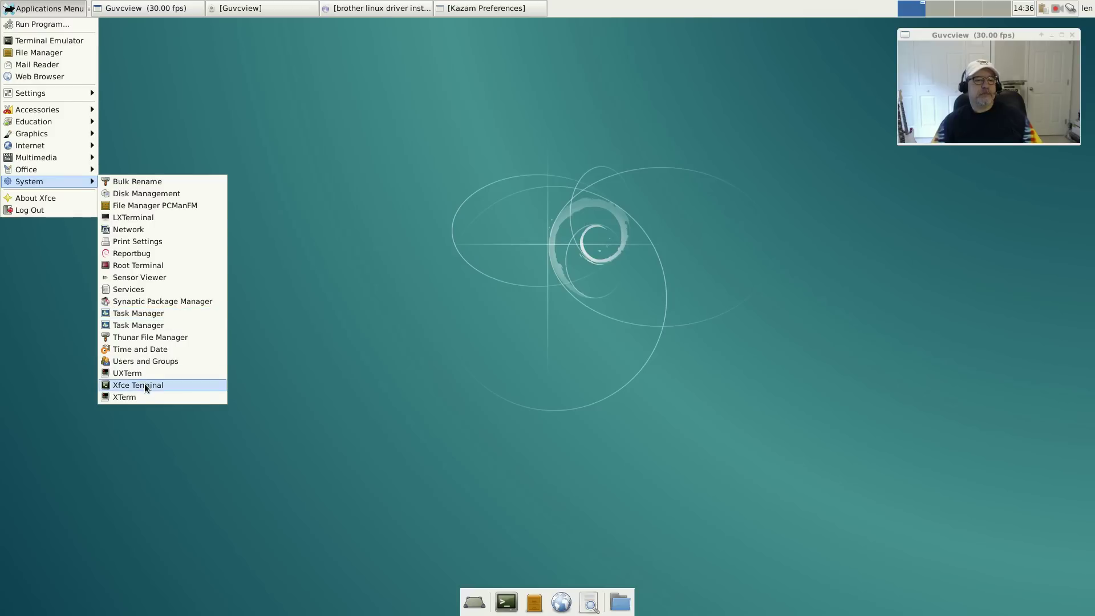
{"action": "left_click", "coordinate": [311, 171]}
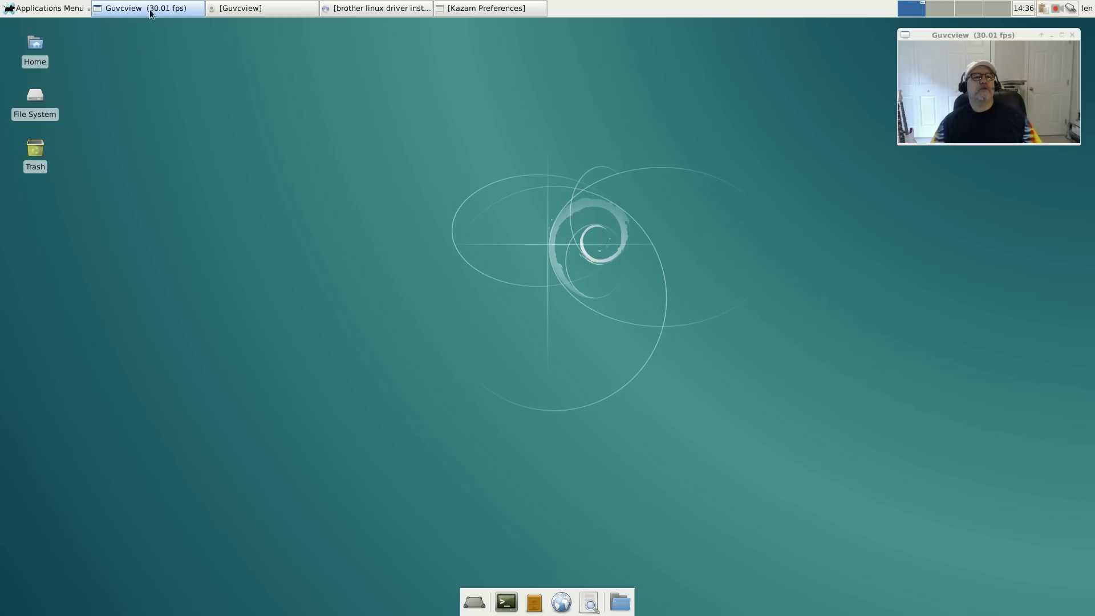
Back in Iceweasel, open the Brother Solutions Center result and its Downloads section
{"action": "left_click", "coordinate": [378, 8]}
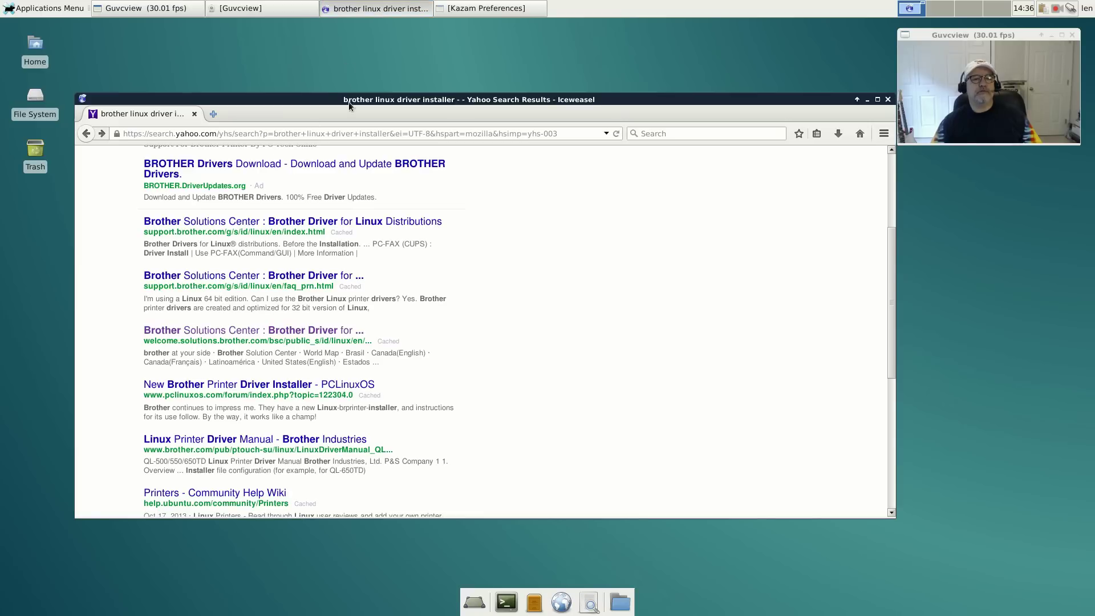
{"action": "scroll", "coordinate": [304, 226], "scroll_direction": "up", "scroll_amount": 5}
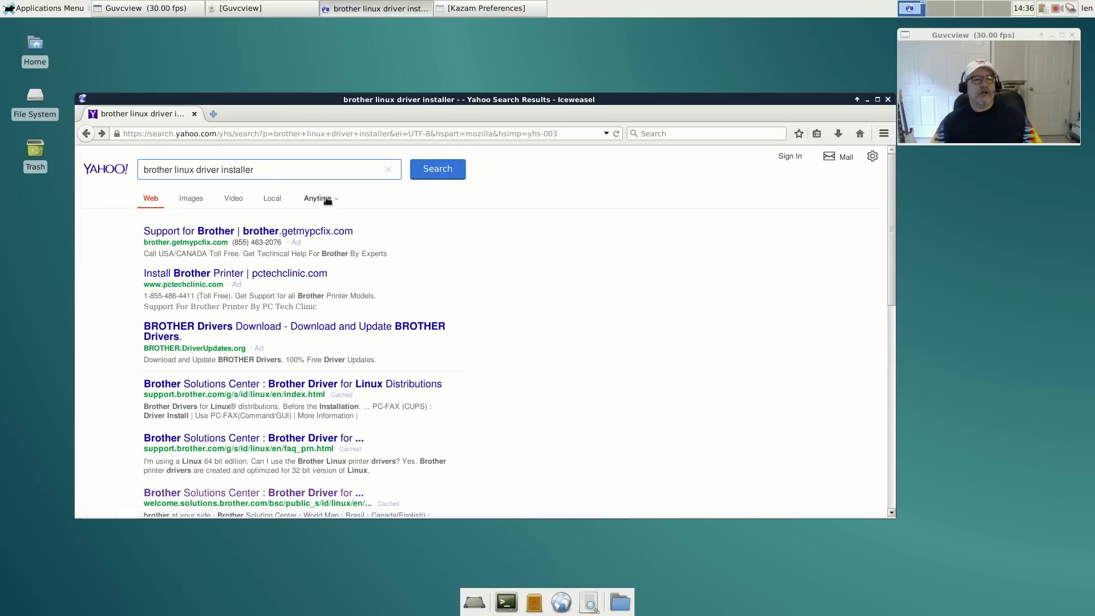
{"action": "scroll", "coordinate": [591, 276], "scroll_direction": "down", "scroll_amount": 6}
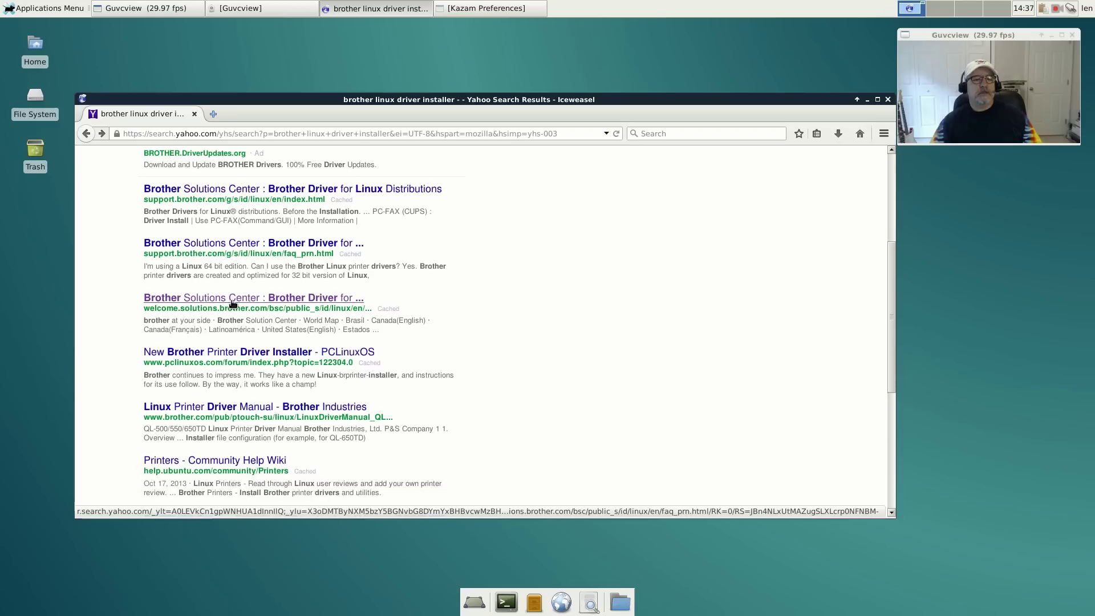
{"action": "left_click", "coordinate": [201, 299]}
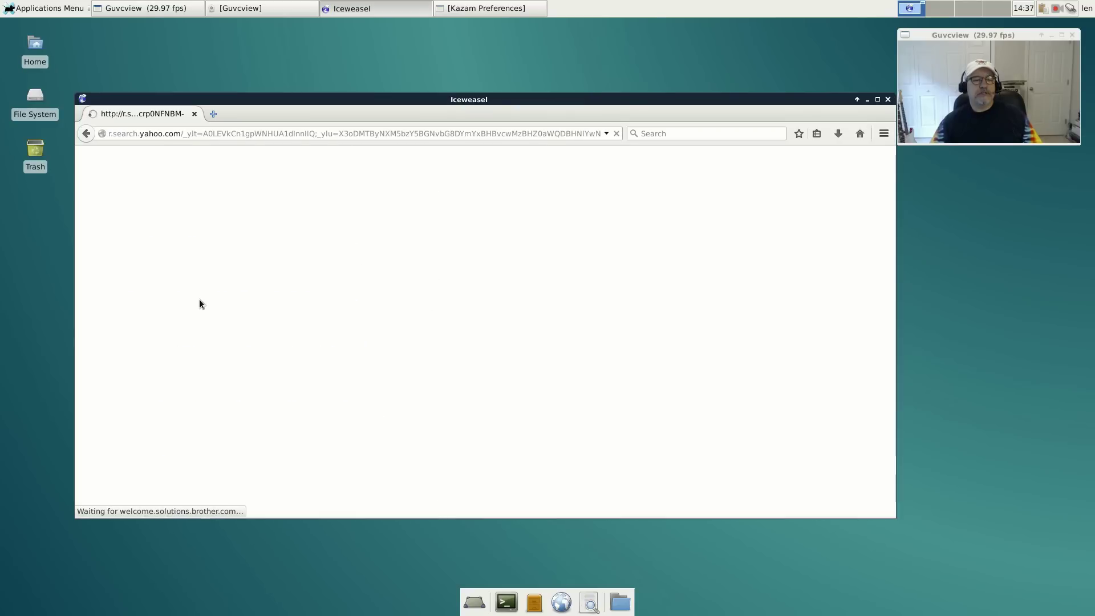
{"action": "left_click", "coordinate": [401, 283]}
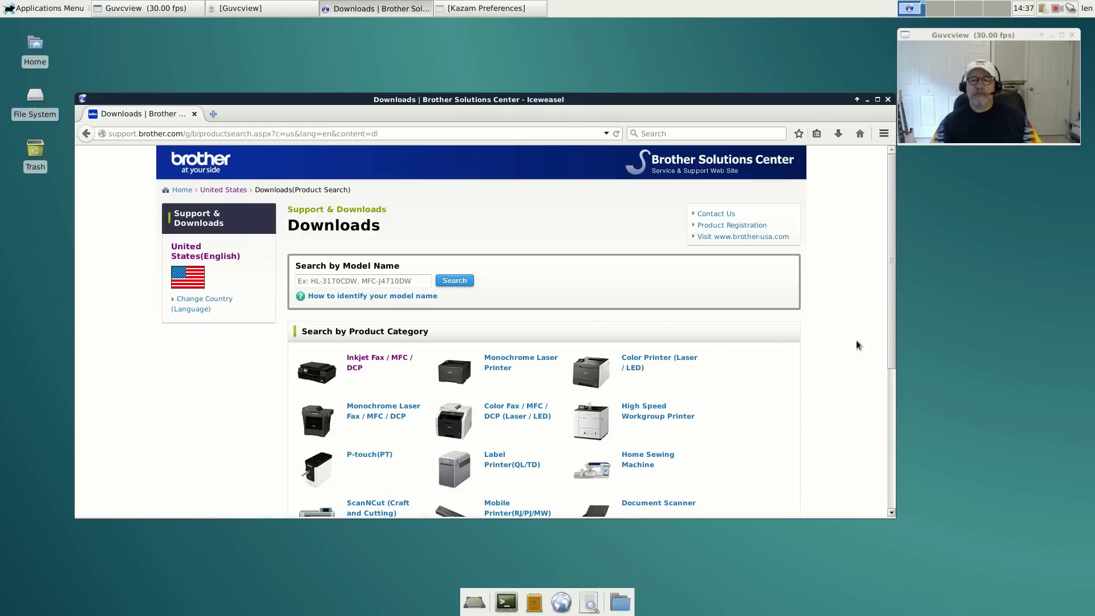
{"action": "scroll", "coordinate": [855, 342], "scroll_direction": "down", "scroll_amount": 6}
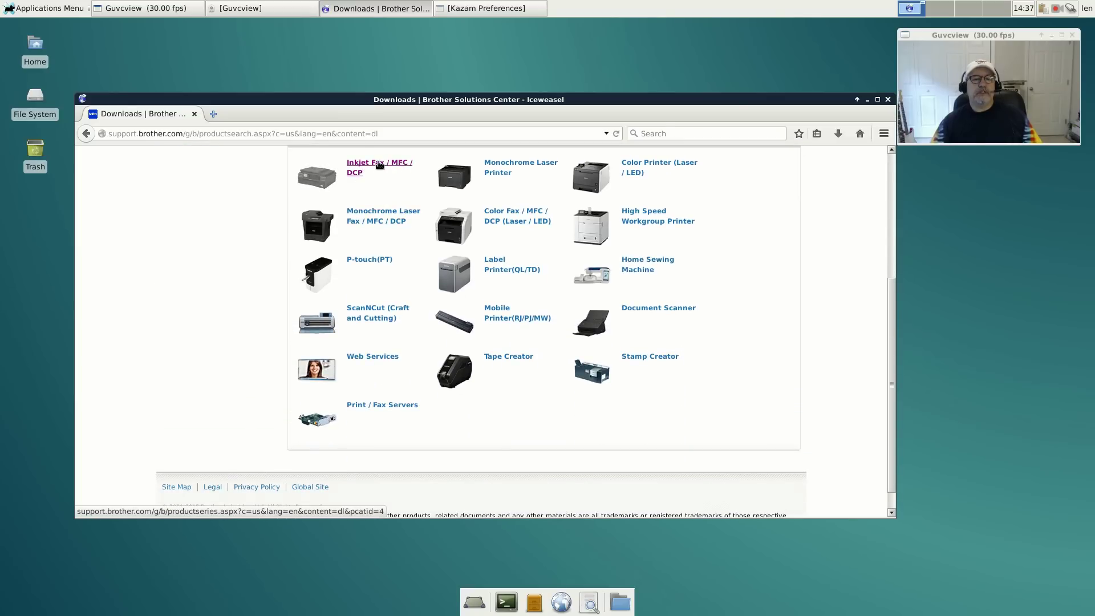
Go to Inkjet Fax / MFC / DCP, MFC-J8 series, MFC-J870DW, then Linux (deb) Driver Install Tool
{"action": "left_click", "coordinate": [362, 163]}
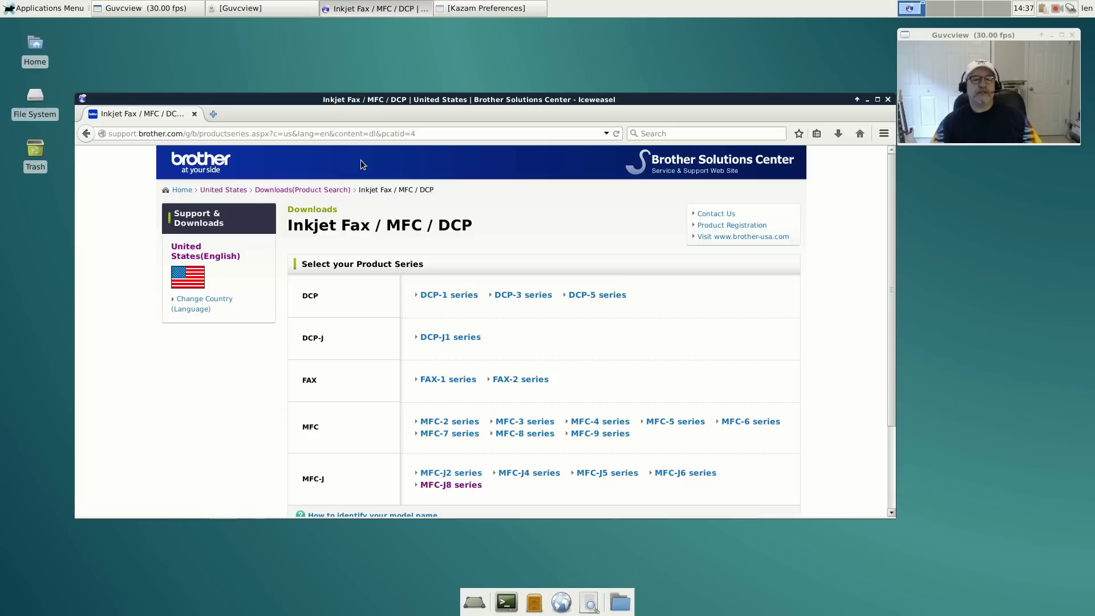
{"action": "scroll", "coordinate": [539, 302], "scroll_direction": "down", "scroll_amount": 3}
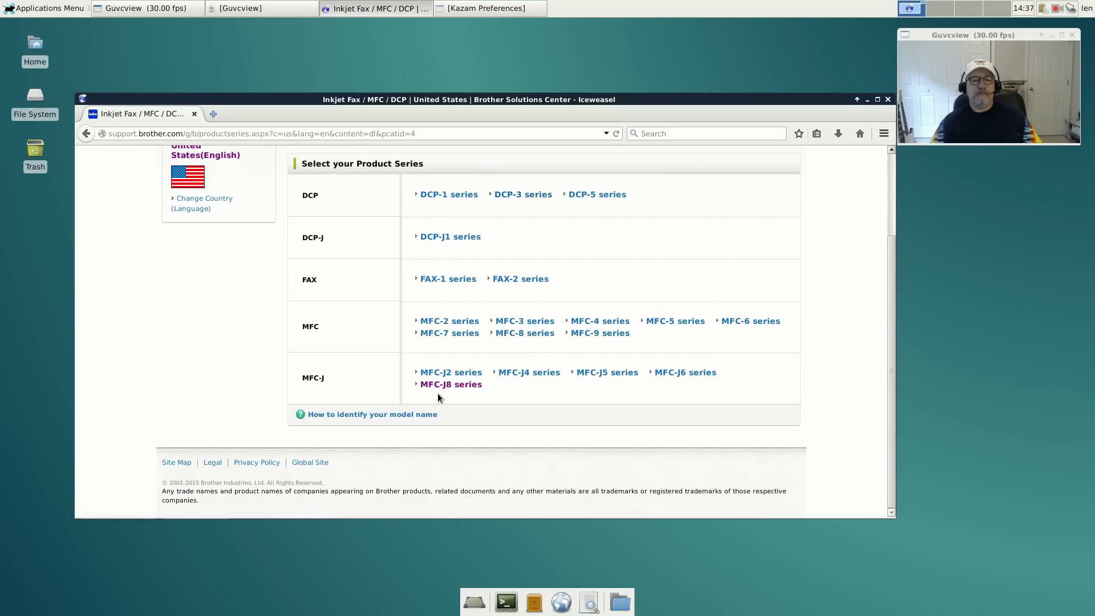
{"action": "left_click", "coordinate": [450, 385]}
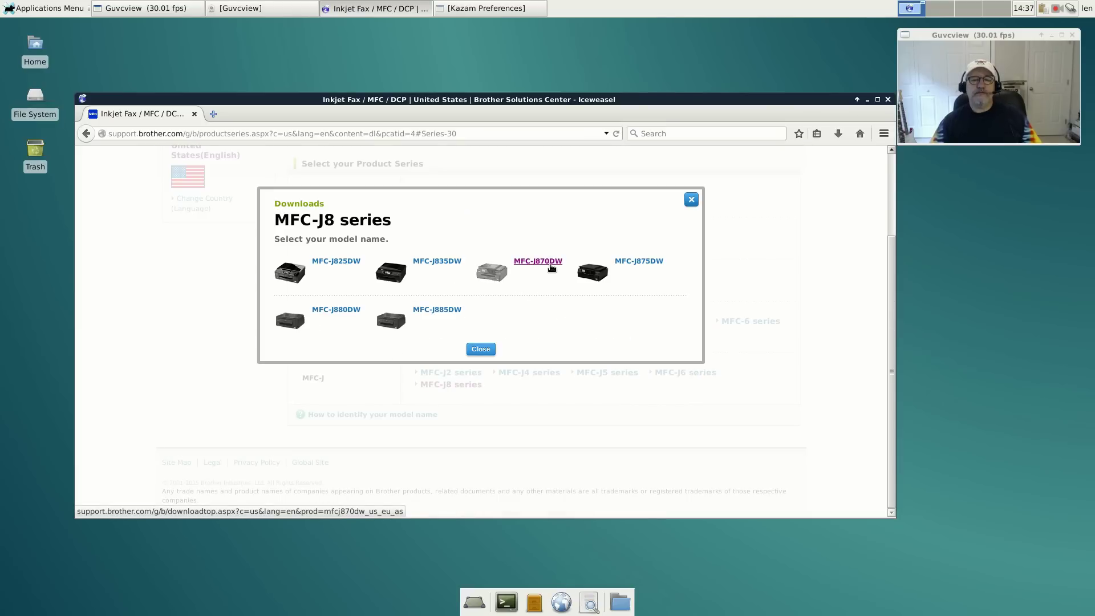
{"action": "left_click", "coordinate": [541, 261]}
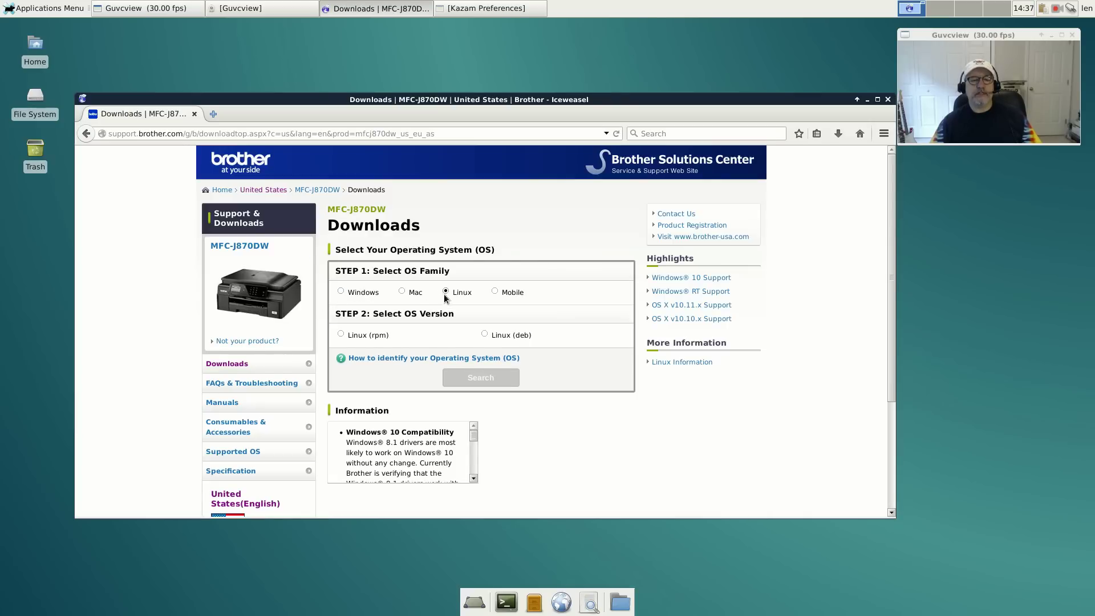
{"action": "left_click", "coordinate": [485, 334]}
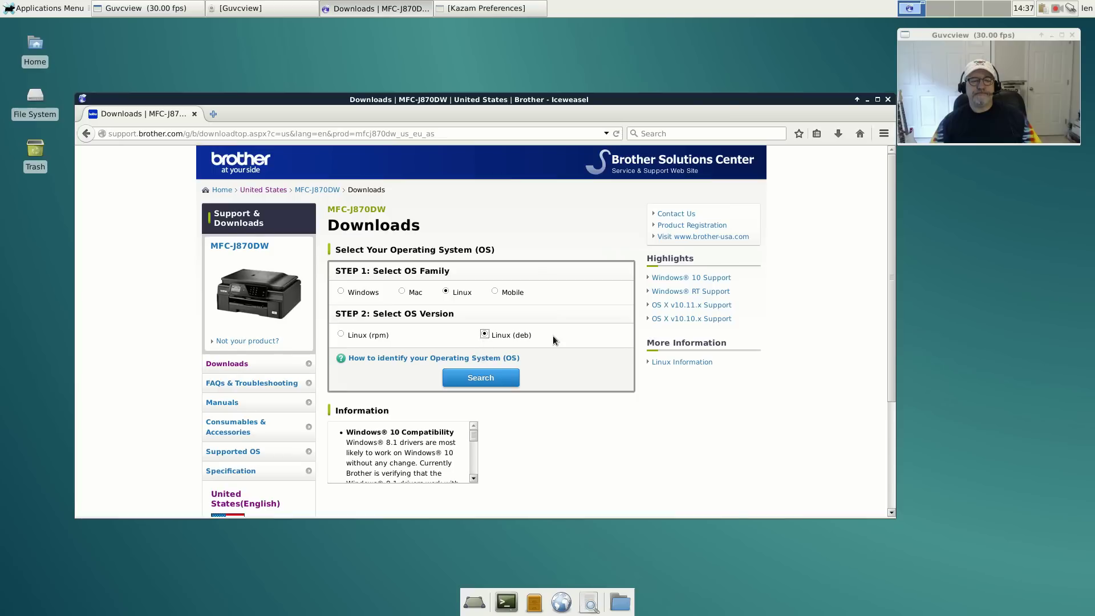
{"action": "left_click", "coordinate": [481, 379]}
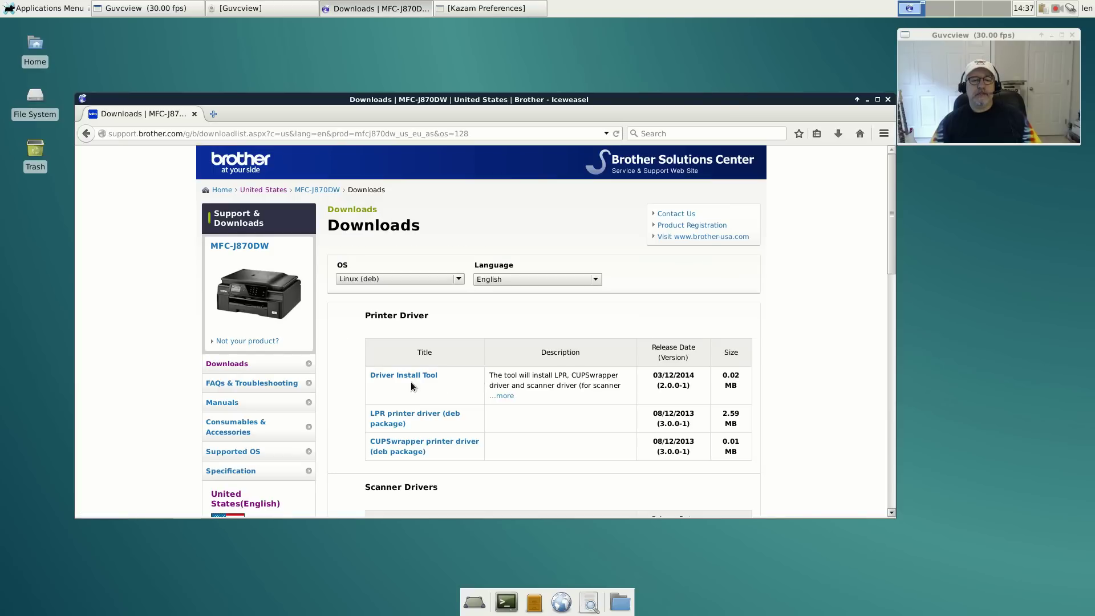
{"action": "left_click", "coordinate": [411, 378]}
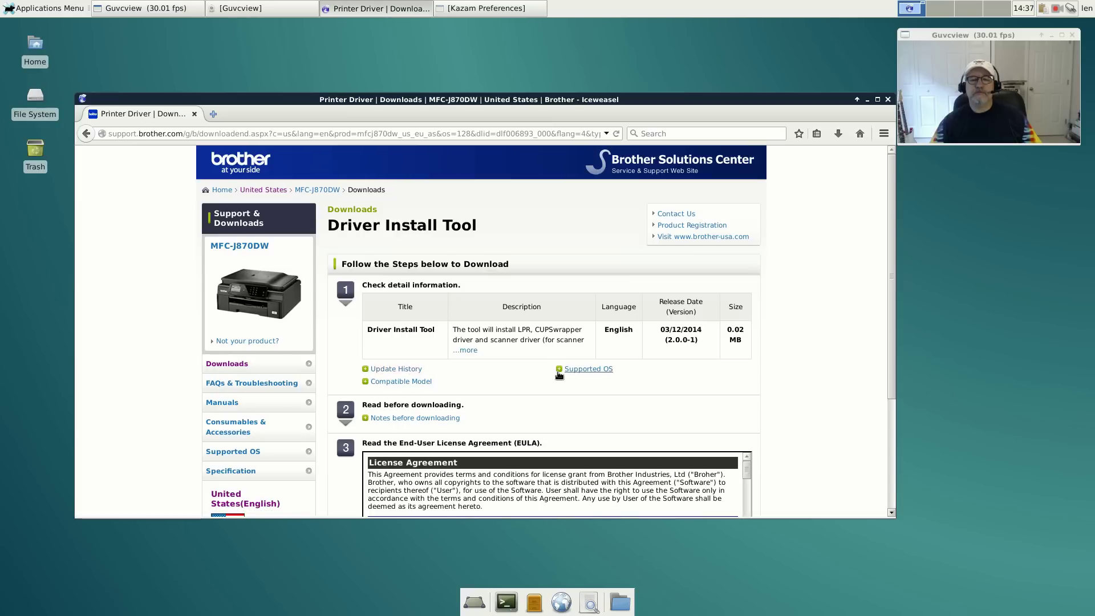
Agree to the EULA and save linux-brprinter-installer-2.0.0-1.gz to disk, then dismiss the downloads list
{"action": "scroll", "coordinate": [776, 409], "scroll_direction": "down", "scroll_amount": 5}
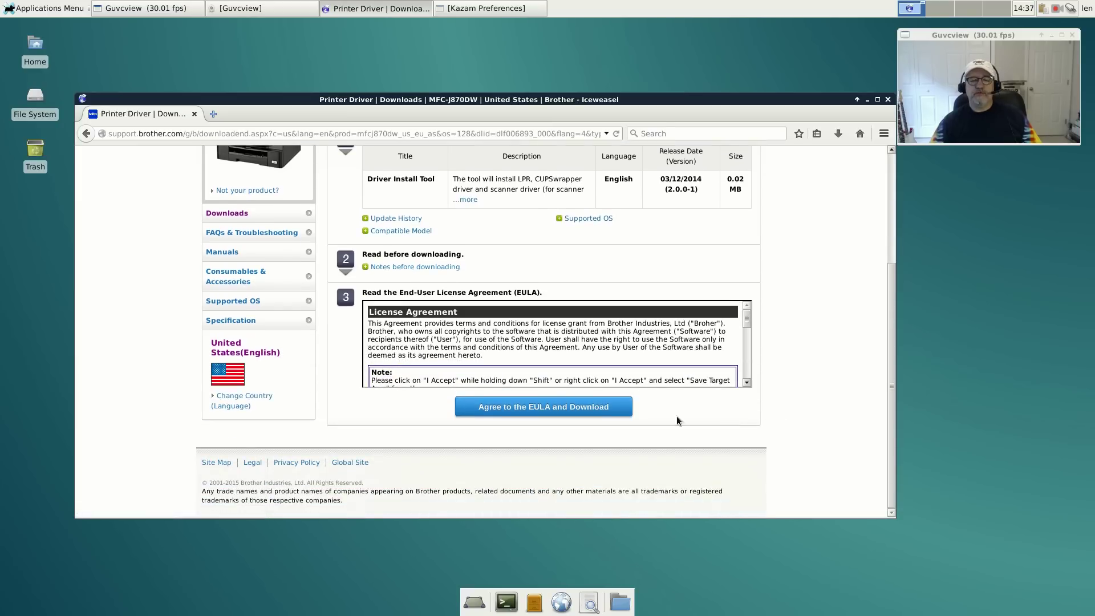
{"action": "left_click", "coordinate": [530, 412]}
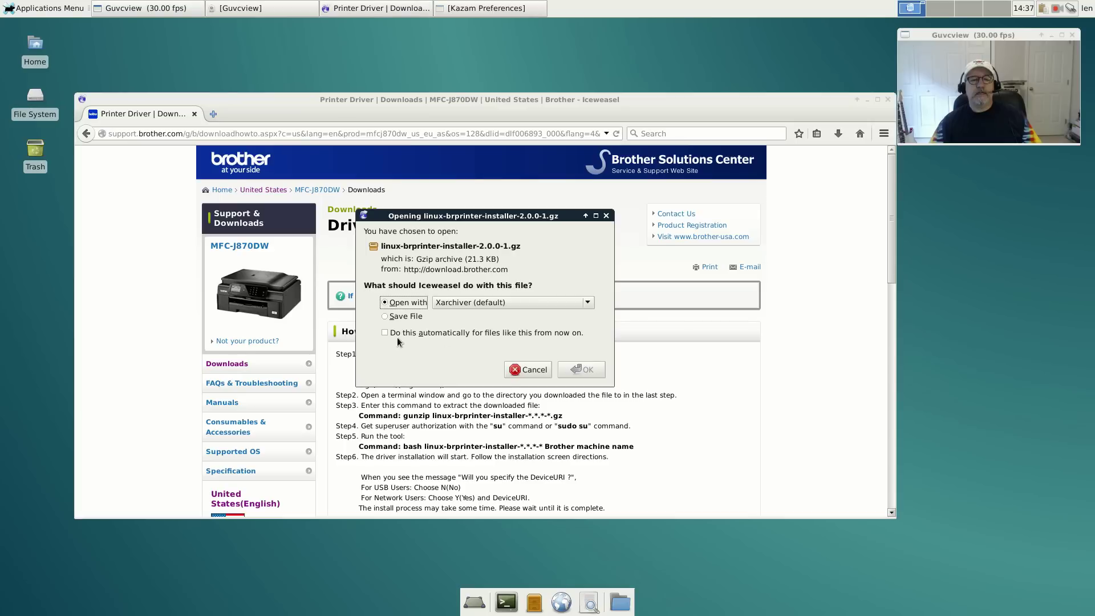
{"action": "left_click", "coordinate": [385, 317]}
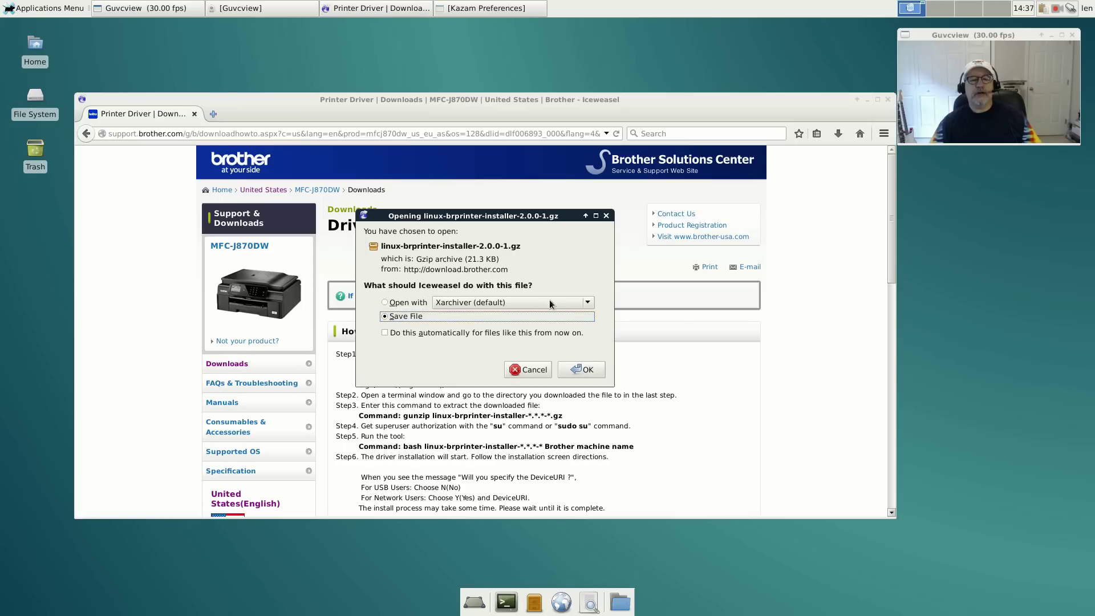
{"action": "left_click", "coordinate": [568, 375]}
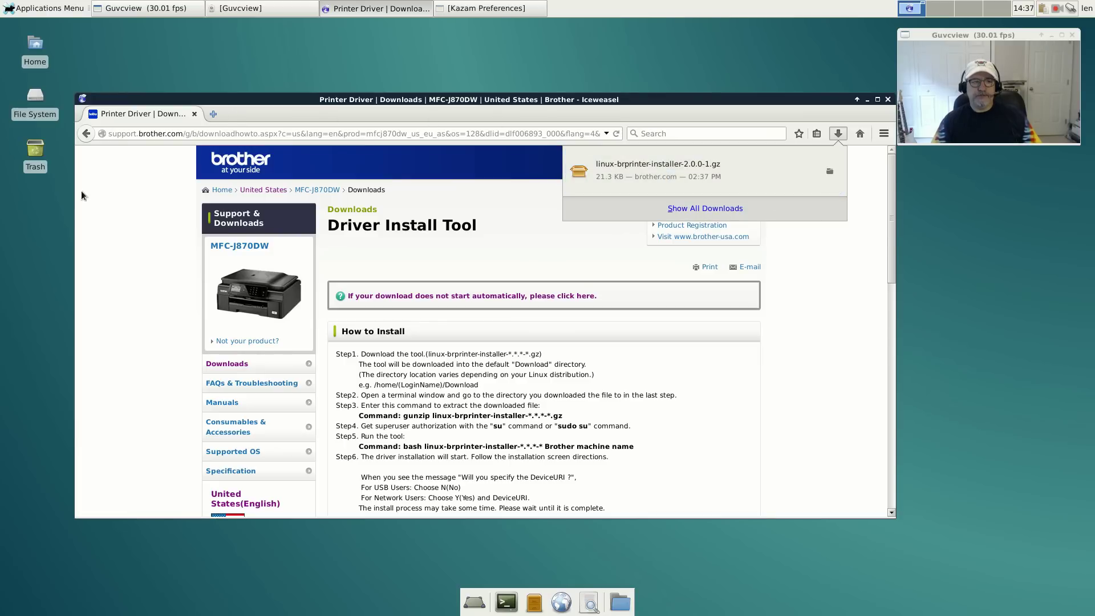
{"action": "left_click", "coordinate": [867, 101]}
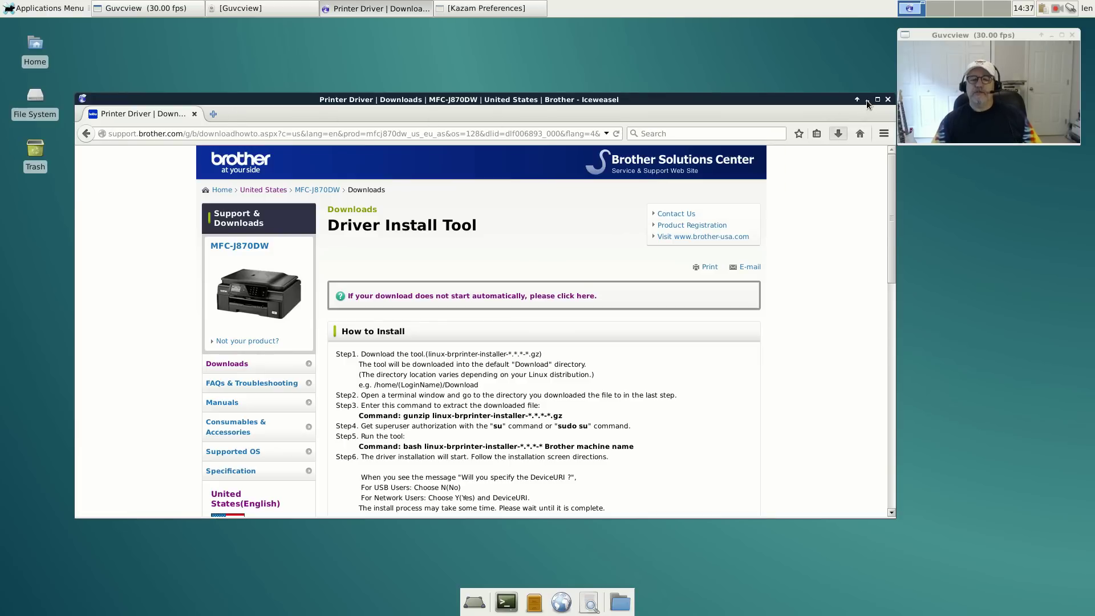
Minimize the browser, open Downloads in the file manager and bring up the installer .gz's context menu
{"action": "left_click", "coordinate": [864, 101]}
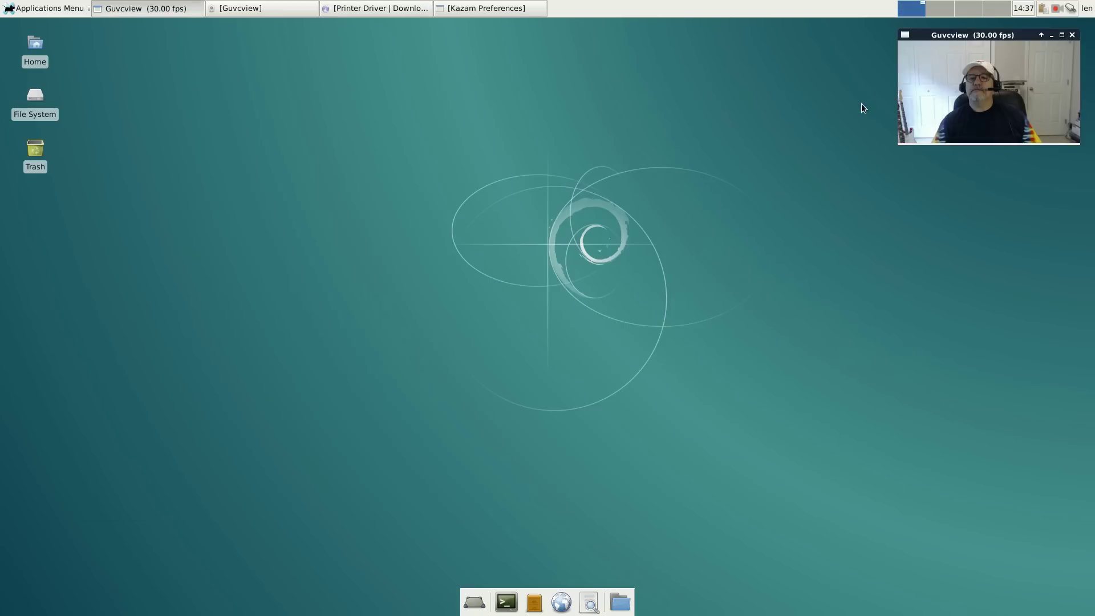
{"action": "double_click", "coordinate": [29, 52]}
{"action": "double_click", "coordinate": [588, 231]}
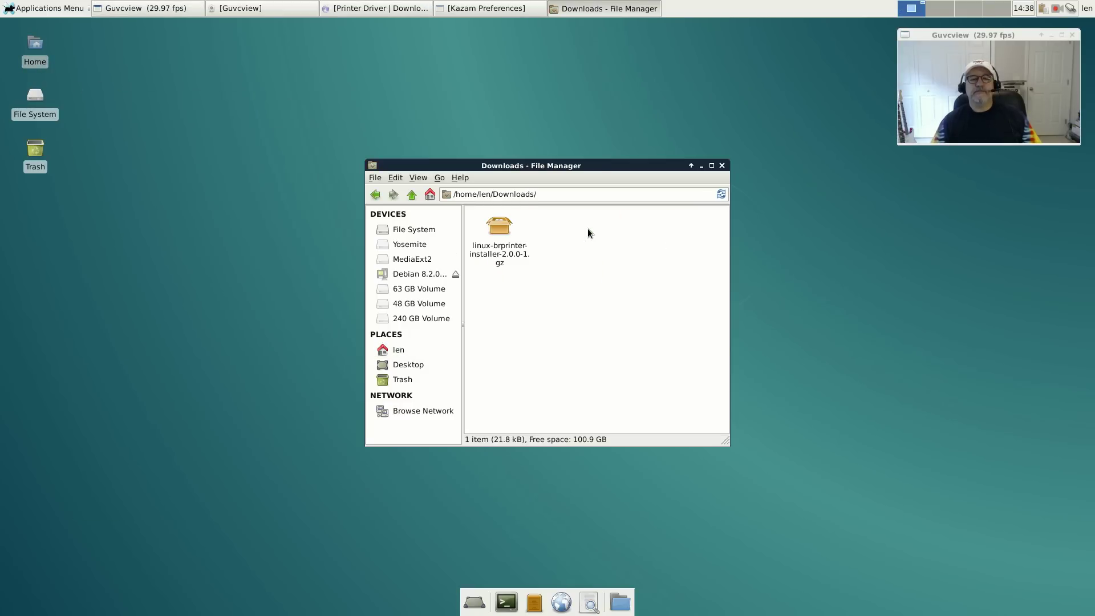
{"action": "left_click", "coordinate": [501, 230]}
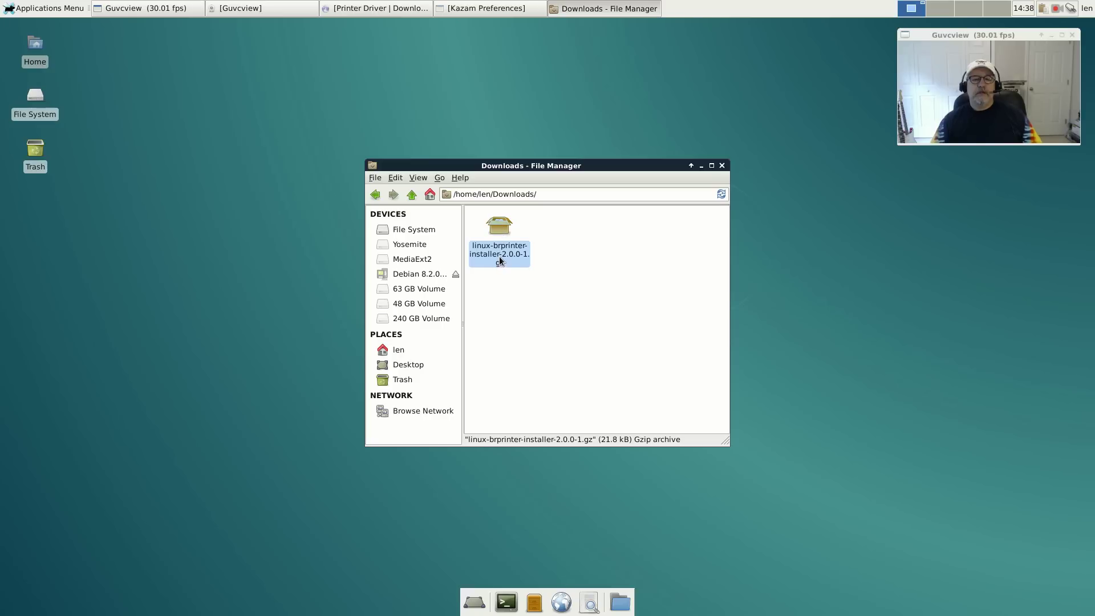
{"action": "right_click", "coordinate": [501, 227]}
Extract linux-brprinter-installer-2.0.0-1.gz into Downloads with Xarchiver, then close Xarchiver
{"action": "left_click", "coordinate": [548, 231]}
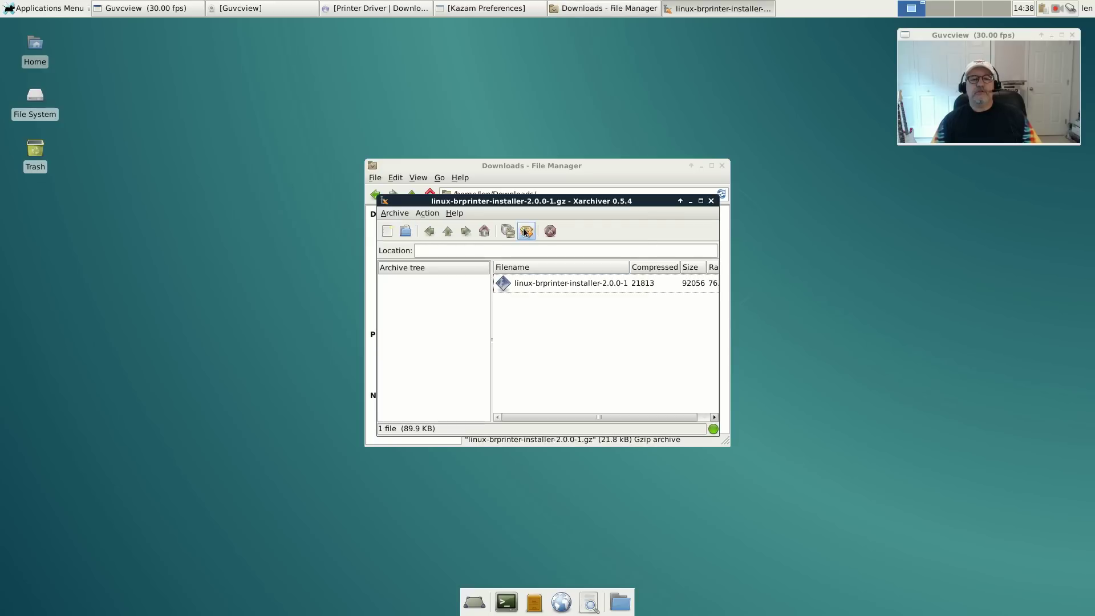
{"action": "left_click", "coordinate": [527, 231]}
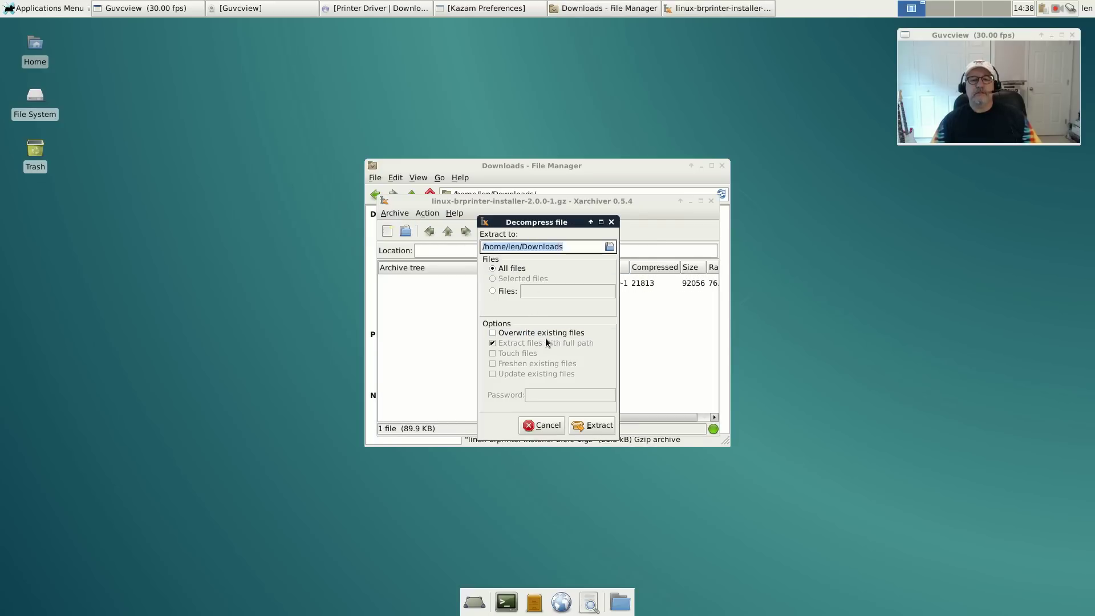
{"action": "left_click", "coordinate": [590, 429]}
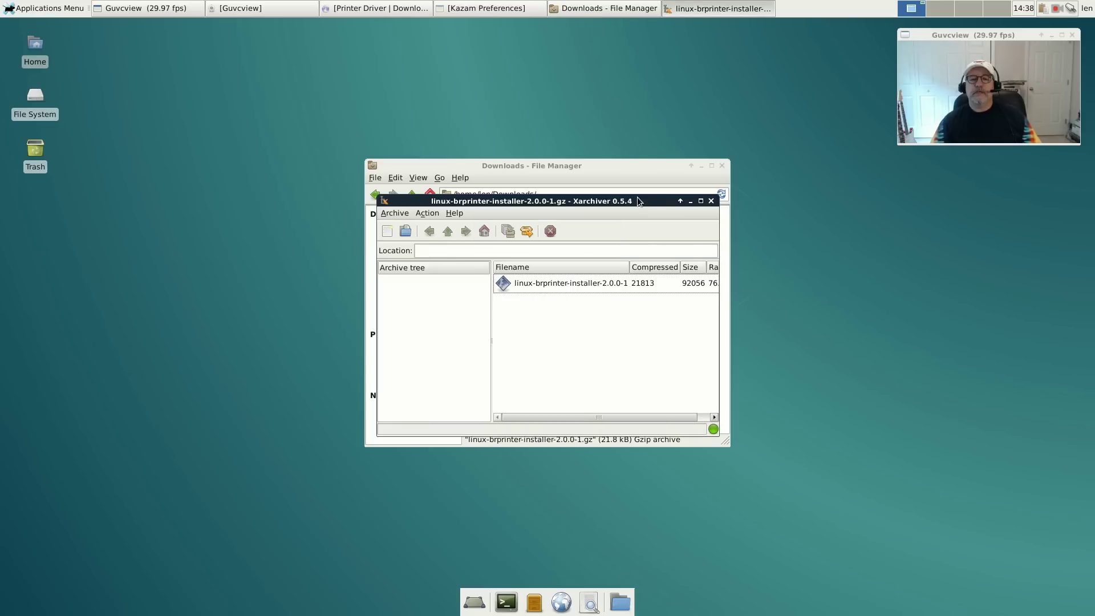
{"action": "left_click_drag", "start_coordinate": [637, 198], "coordinate": [921, 284]}
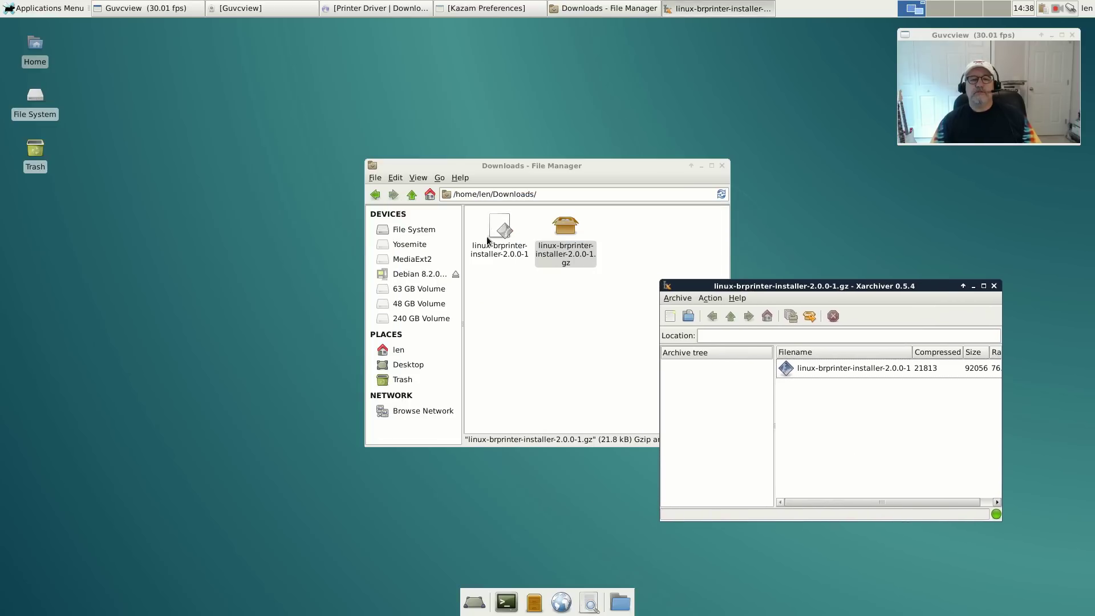
{"action": "left_click", "coordinate": [994, 285]}
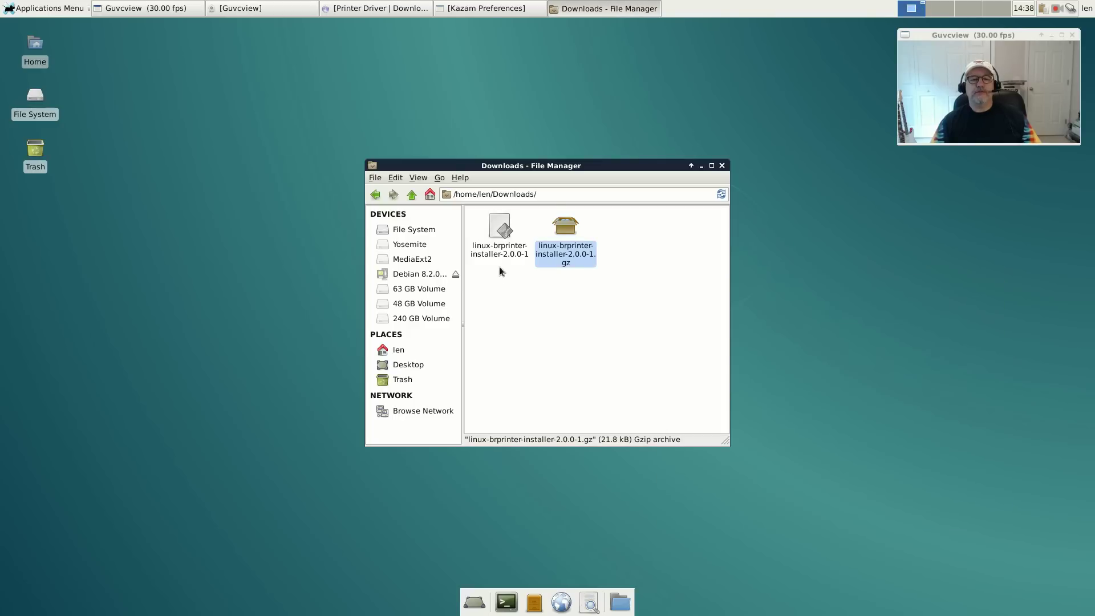
Move the Downloads window near the top of the screen and clear the file selection
{"action": "left_click_drag", "start_coordinate": [602, 166], "coordinate": [733, 52]}
{"action": "left_click", "coordinate": [618, 145]}
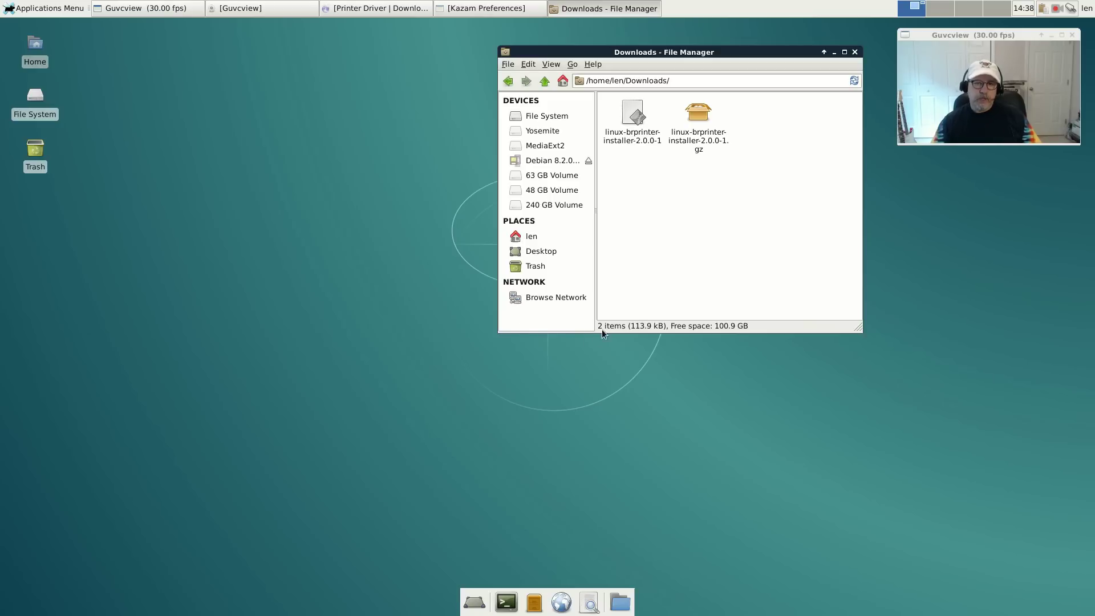
Open a terminal, change into Downloads, and become root with su and the root password
{"action": "left_click", "coordinate": [506, 603]}
{"action": "left_click_drag", "start_coordinate": [568, 204], "coordinate": [560, 350]}
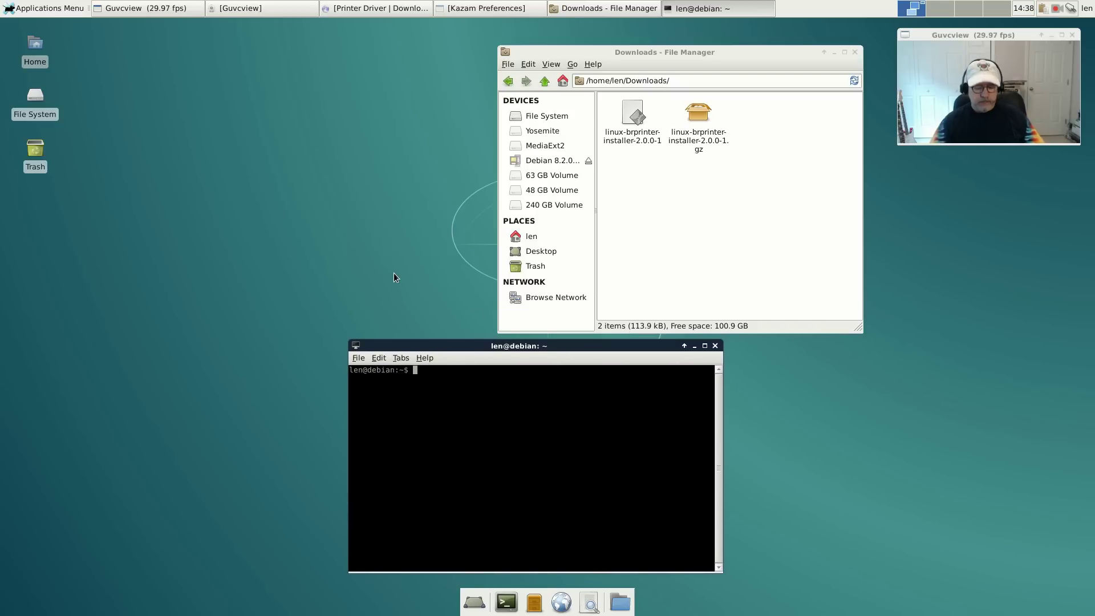
{"action": "type", "text": "cd Downloads"}
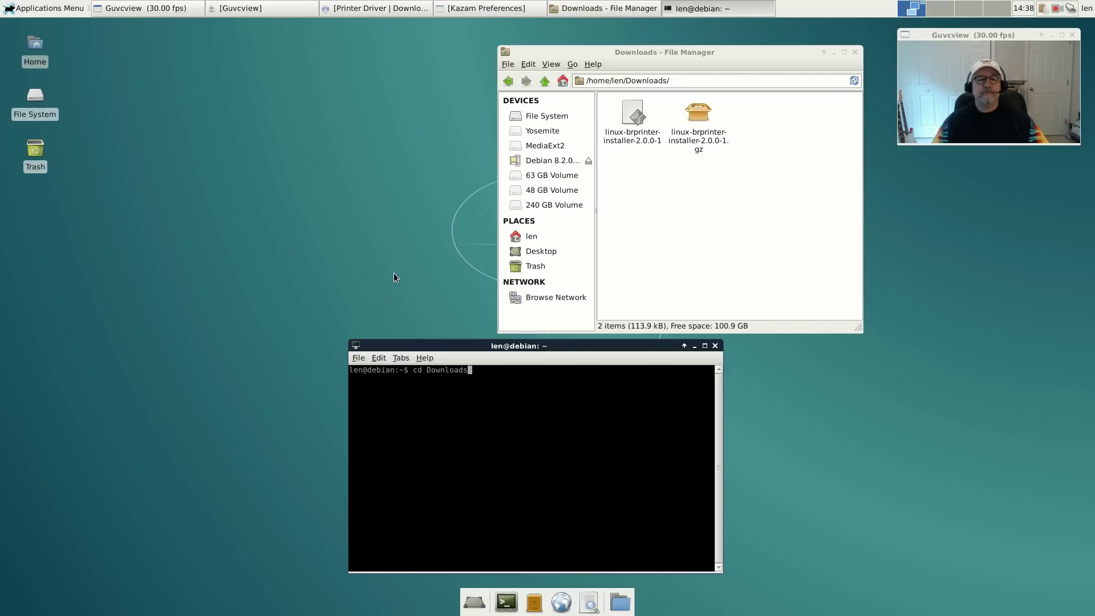
{"action": "key", "text": "Return"}
{"action": "type", "text": "su"}
{"action": "key", "text": "Return"}
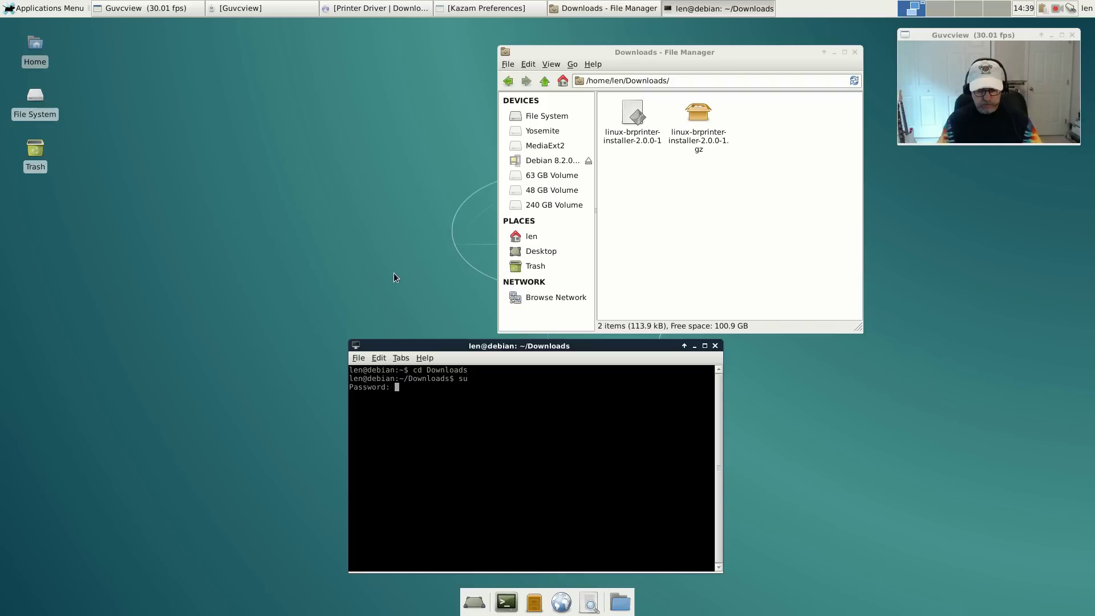
{"action": "key", "text": "Return"}
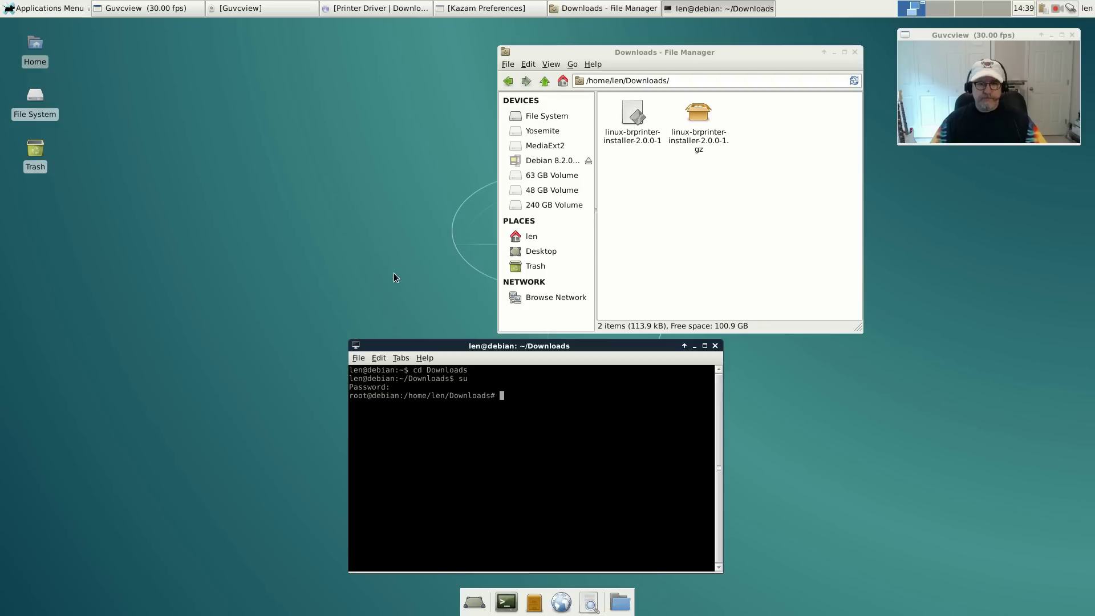
Run bash linux-brprinter-installer-2.0.0-1 MFC-J870DW
{"action": "type", "text": "bash "}
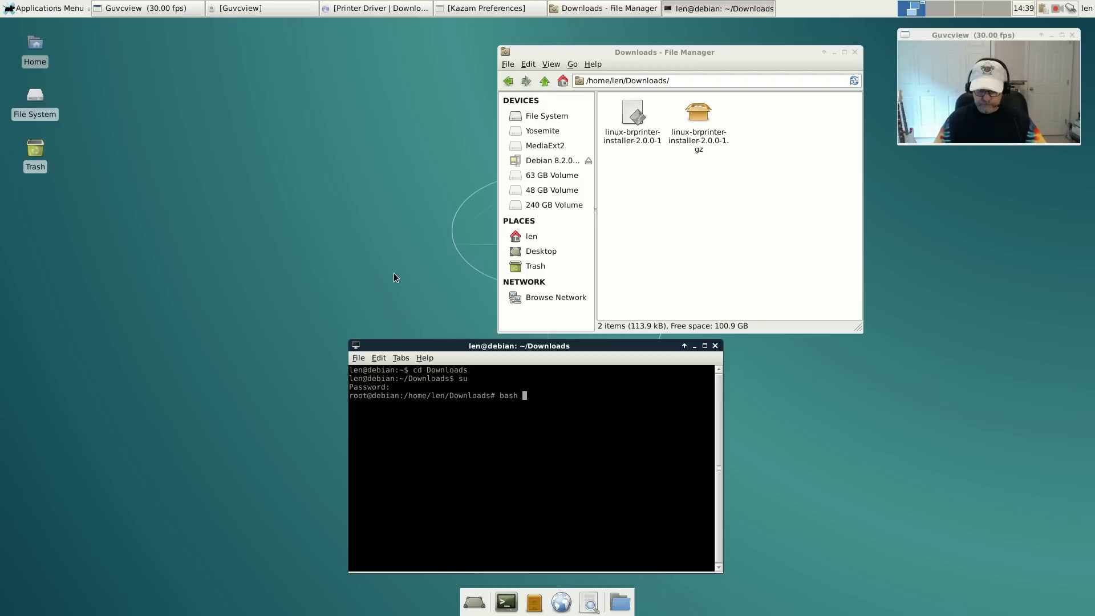
{"action": "type", "text": "linux"}
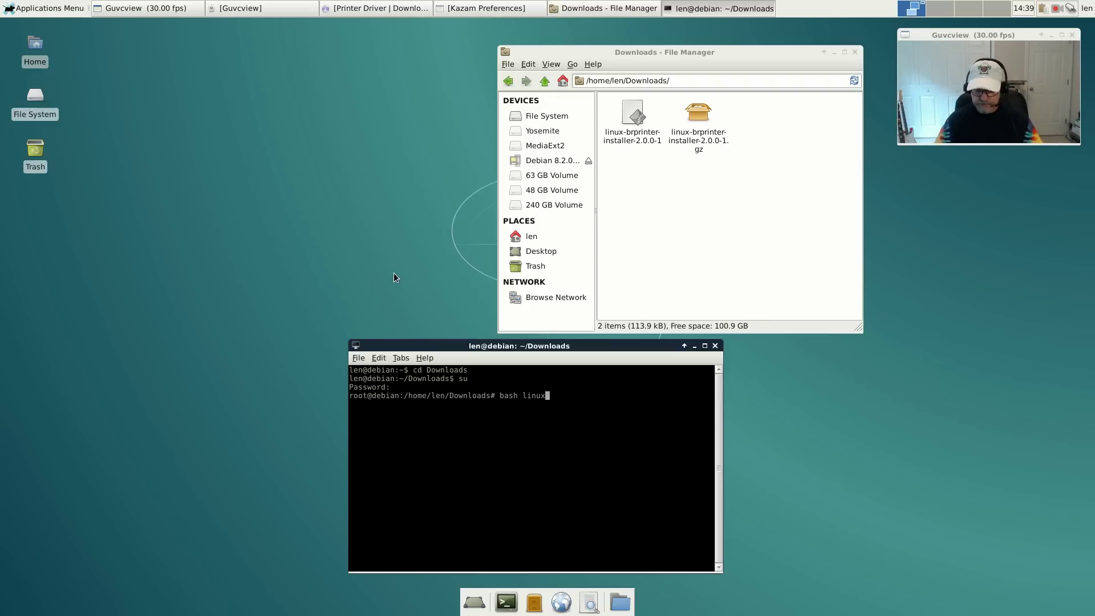
{"action": "type", "text": "-brpri"}
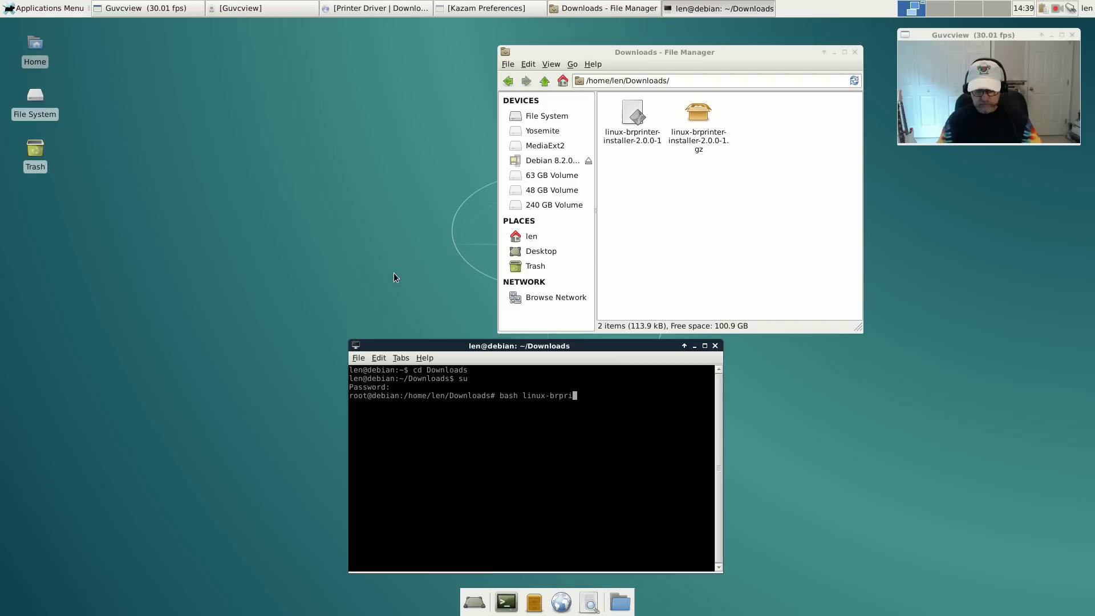
{"action": "type", "text": "nter"}
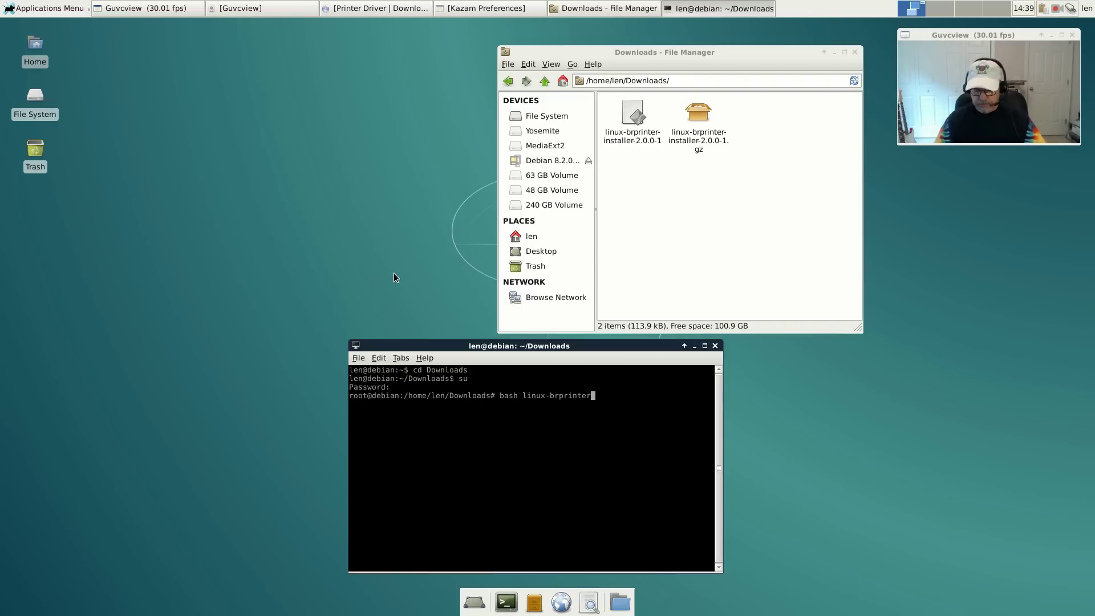
{"action": "type", "text": "-instal"}
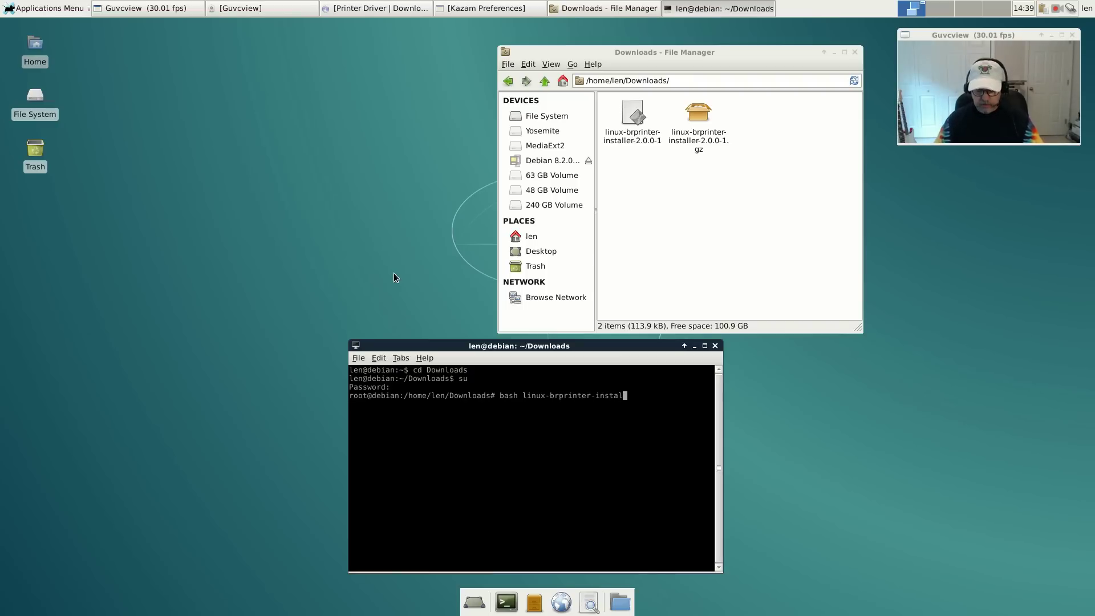
{"action": "type", "text": "ler-2.0.0-1 "}
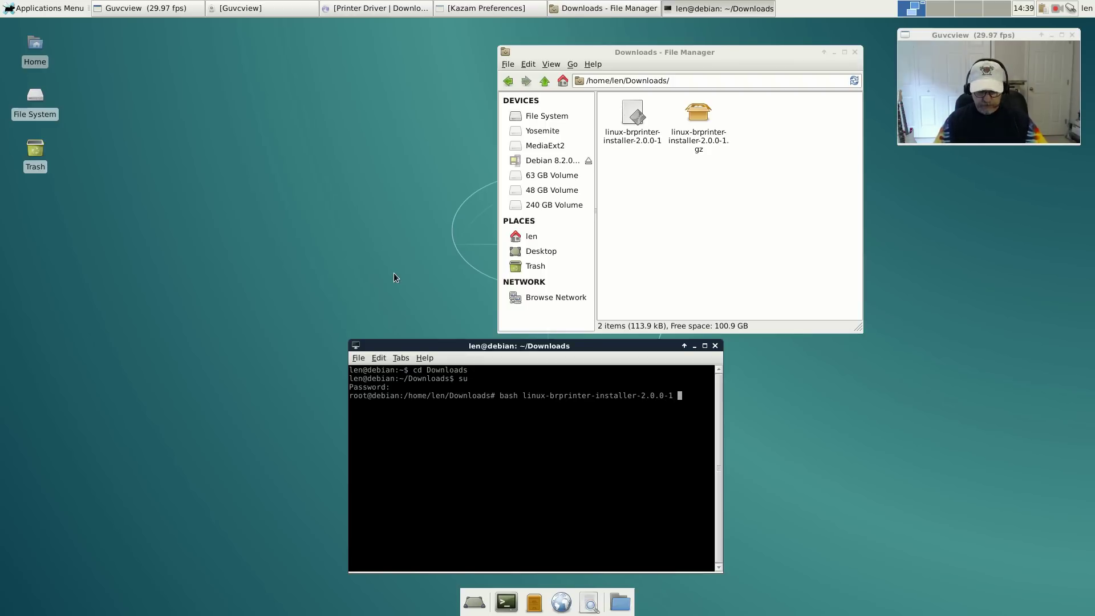
{"action": "type", "text": "MF"}
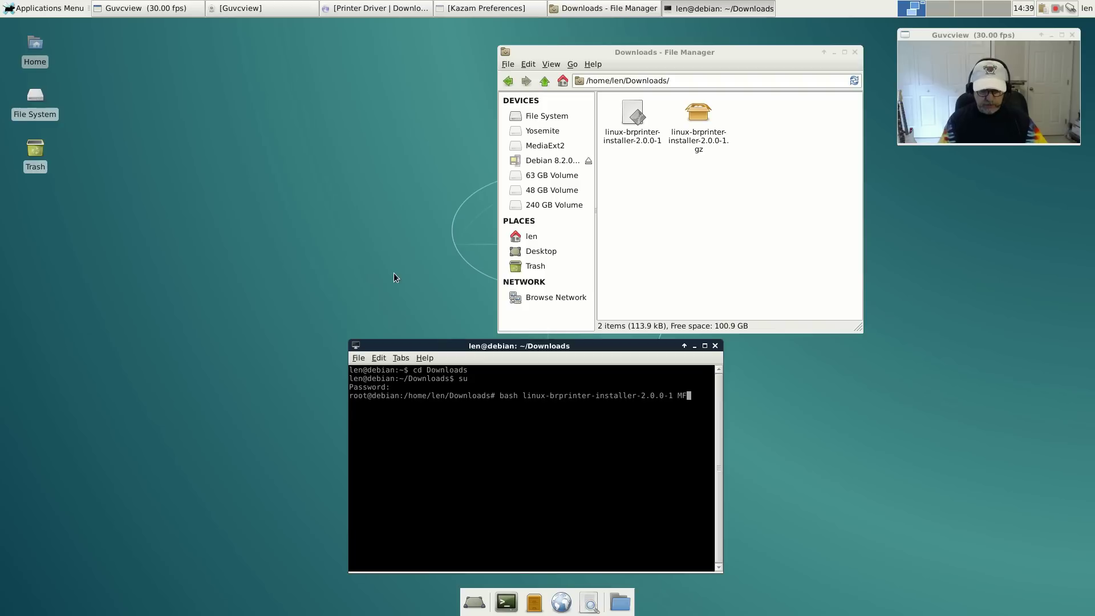
{"action": "type", "text": "C-"}
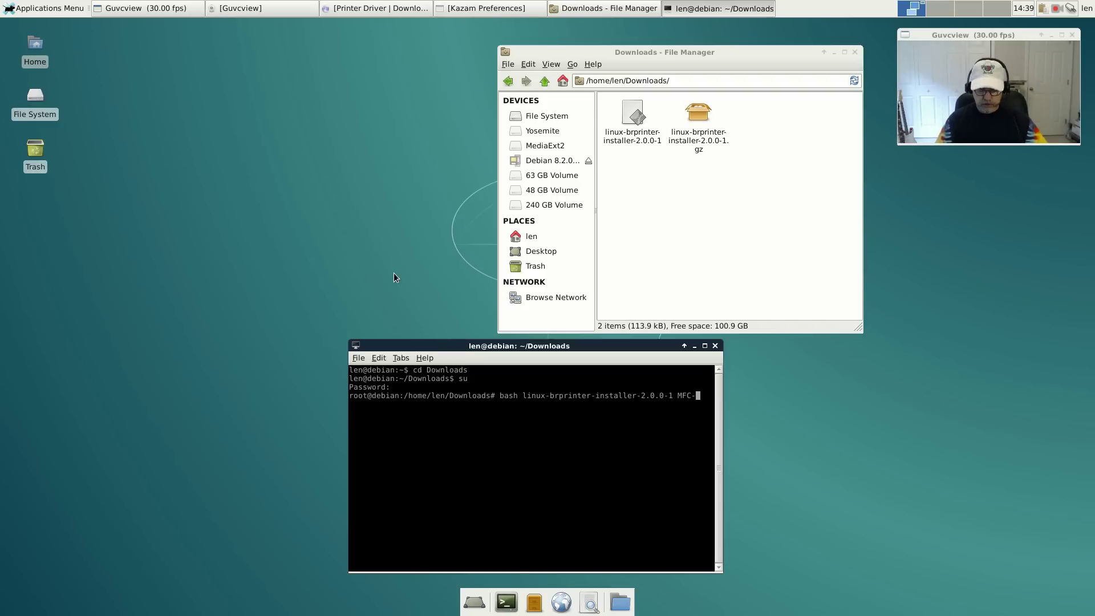
{"action": "type", "text": "J870DW"}
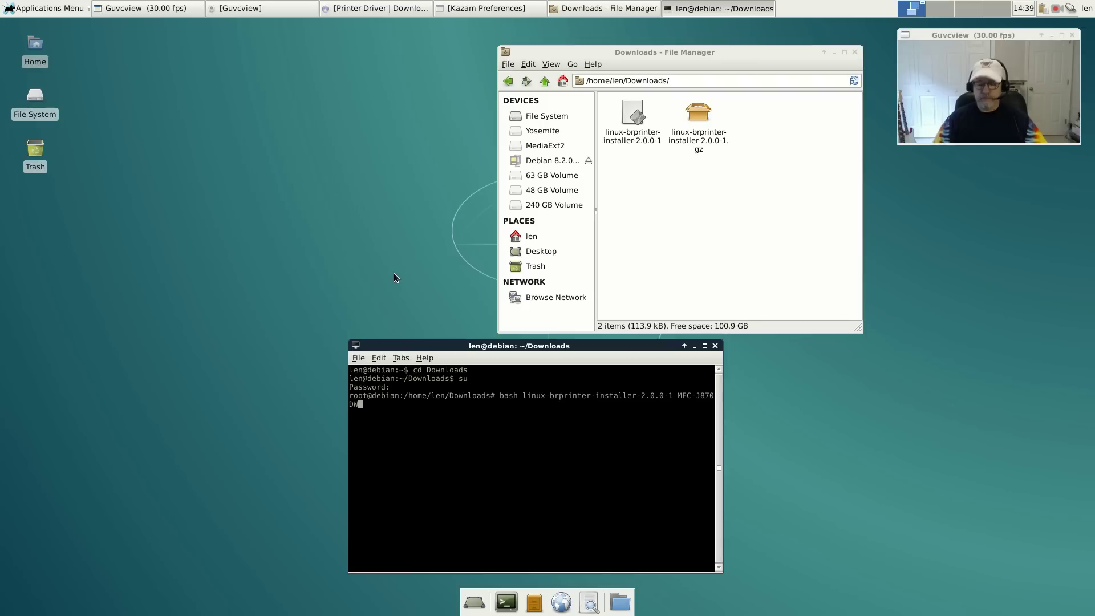
{"action": "key", "text": "Return"}
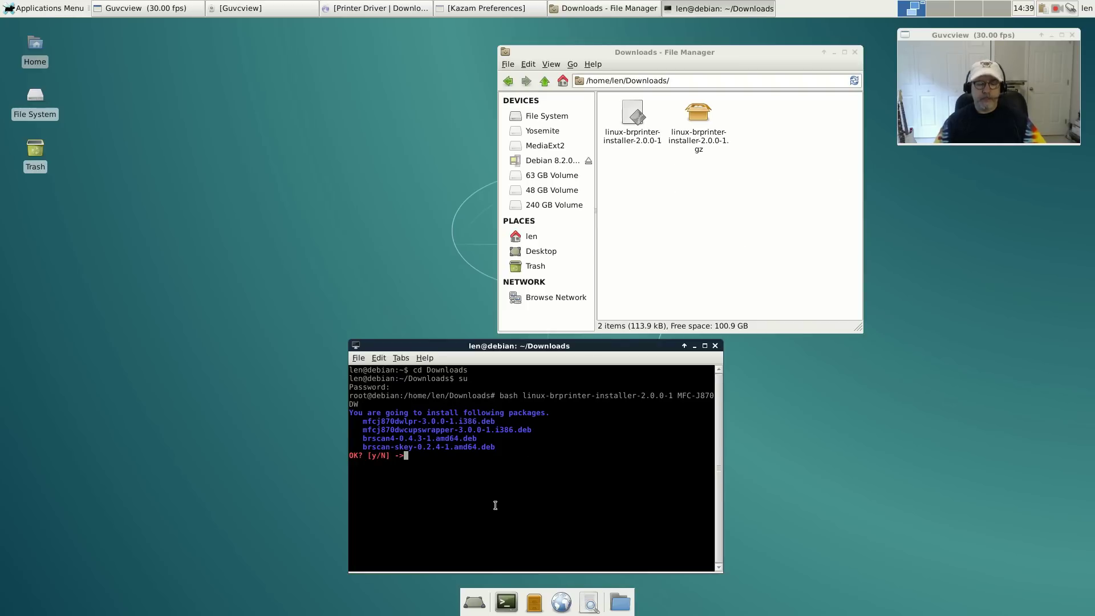
Confirm the package list with y and accept the Brother and GPL licence agreements
{"action": "type", "text": "y"}
{"action": "key", "text": "Return"}
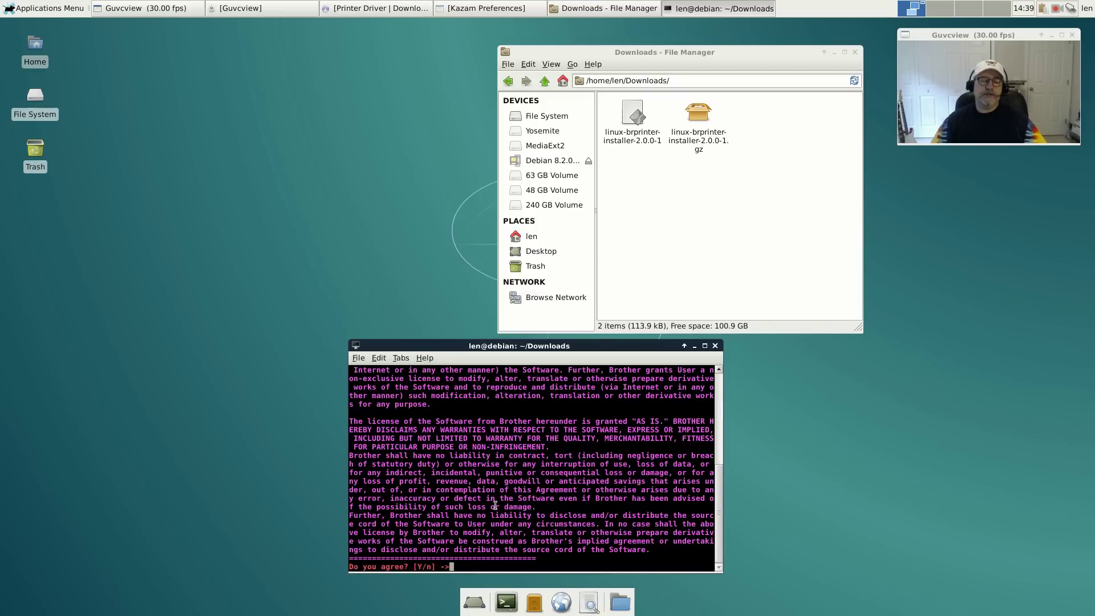
{"action": "type", "text": "y"}
{"action": "key", "text": "Return"}
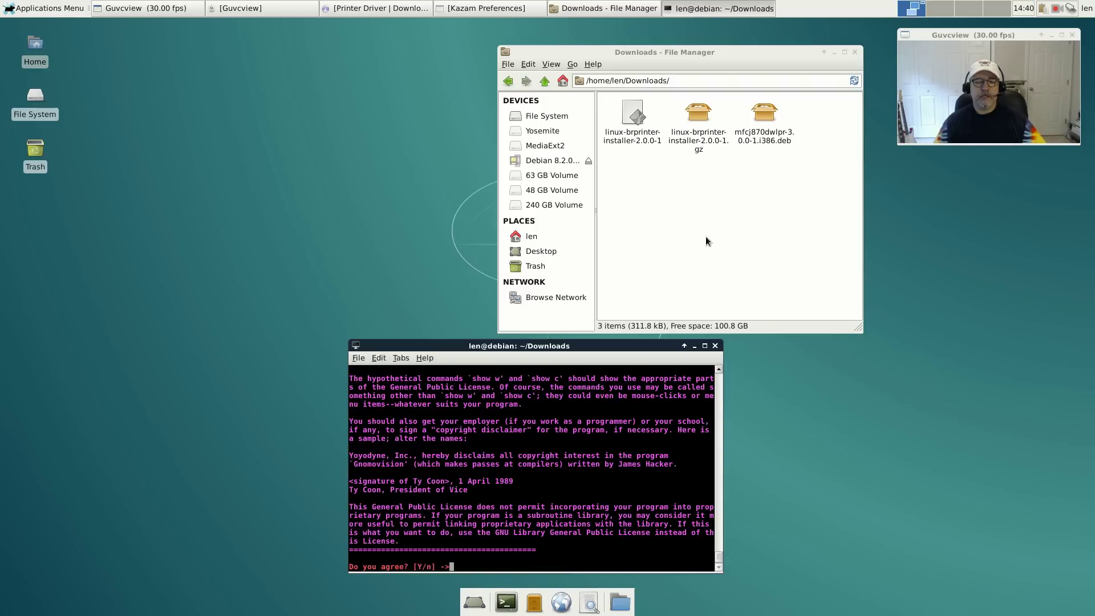
{"action": "key", "text": "Return"}
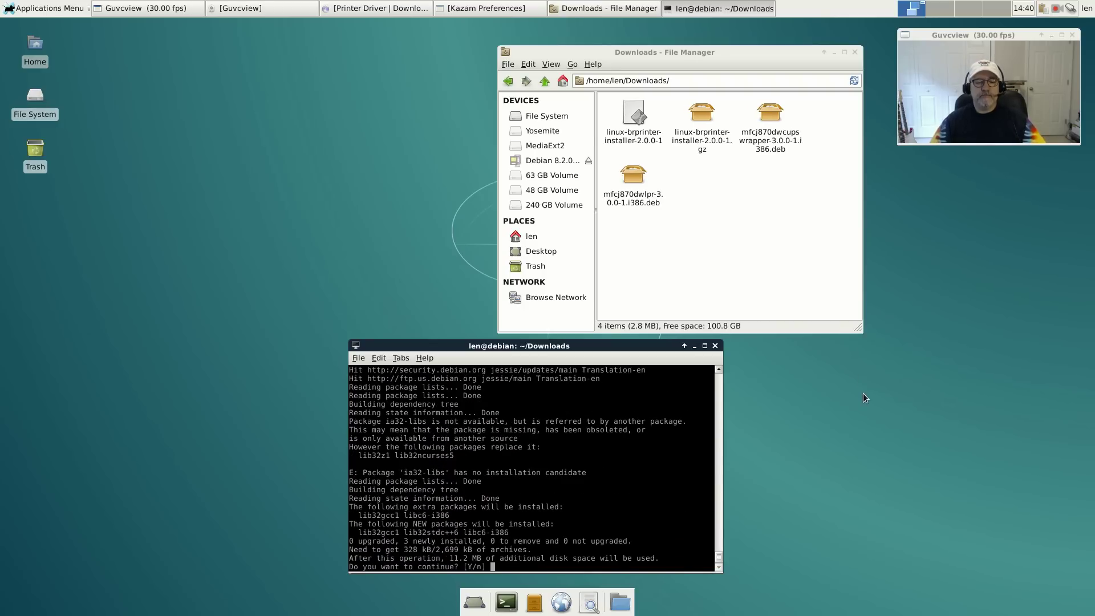
Agree to install the 32-bit libraries, continue past the insert-disc prompt, and move the terminal aside
{"action": "type", "text": "y"}
{"action": "key", "text": "Return"}
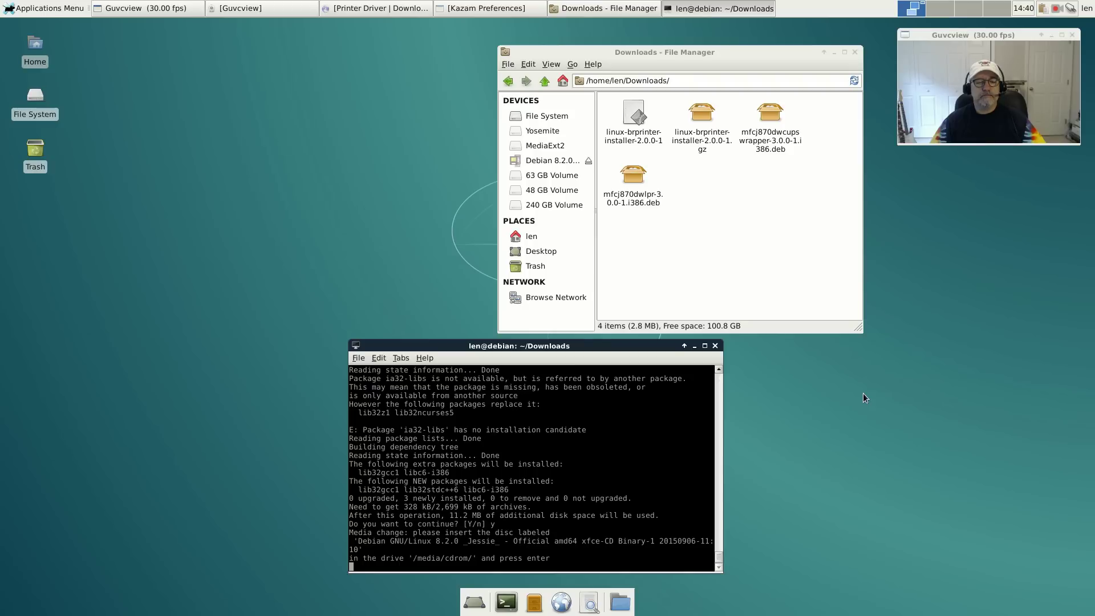
{"action": "key", "text": "Return"}
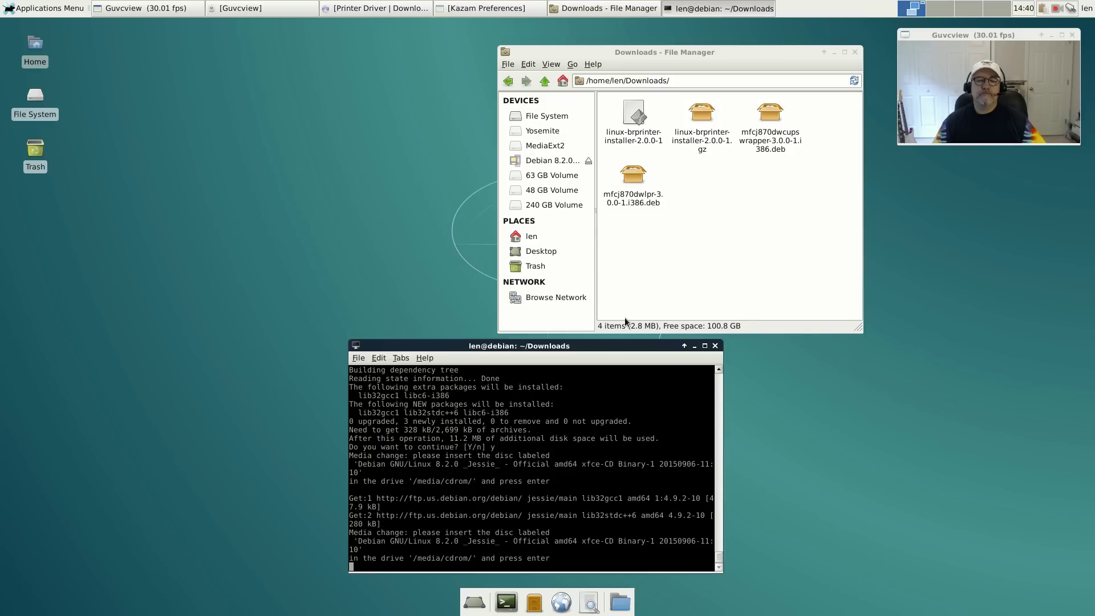
{"action": "left_click_drag", "start_coordinate": [607, 344], "coordinate": [848, 283]}
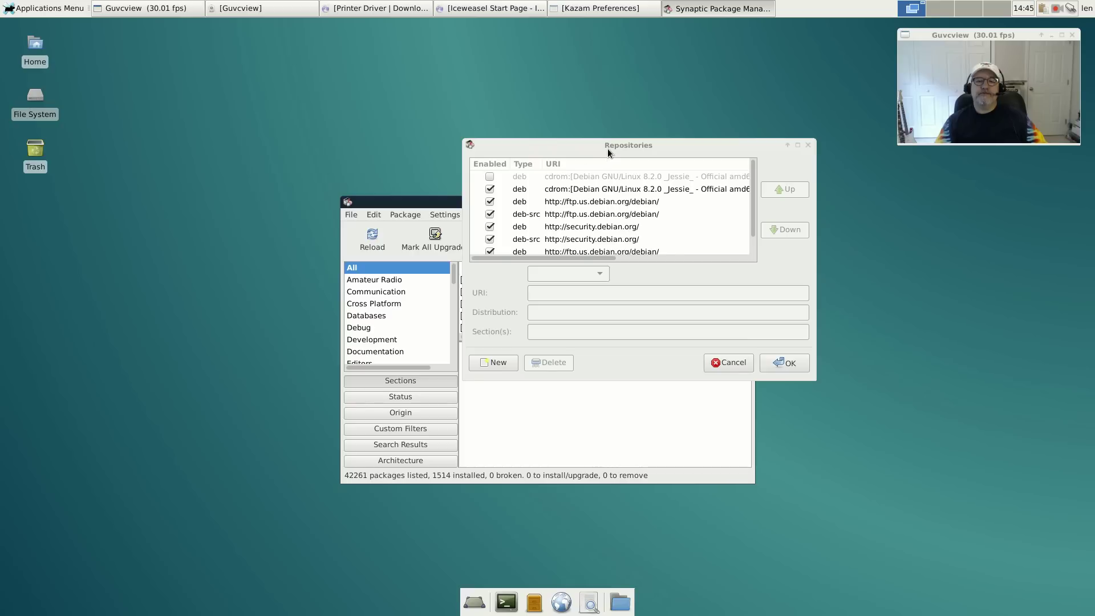
Disable the Debian 8.2.0 CD-ROM source, save, and reload the package lists
{"action": "left_click_drag", "start_coordinate": [607, 149], "coordinate": [780, 265]}
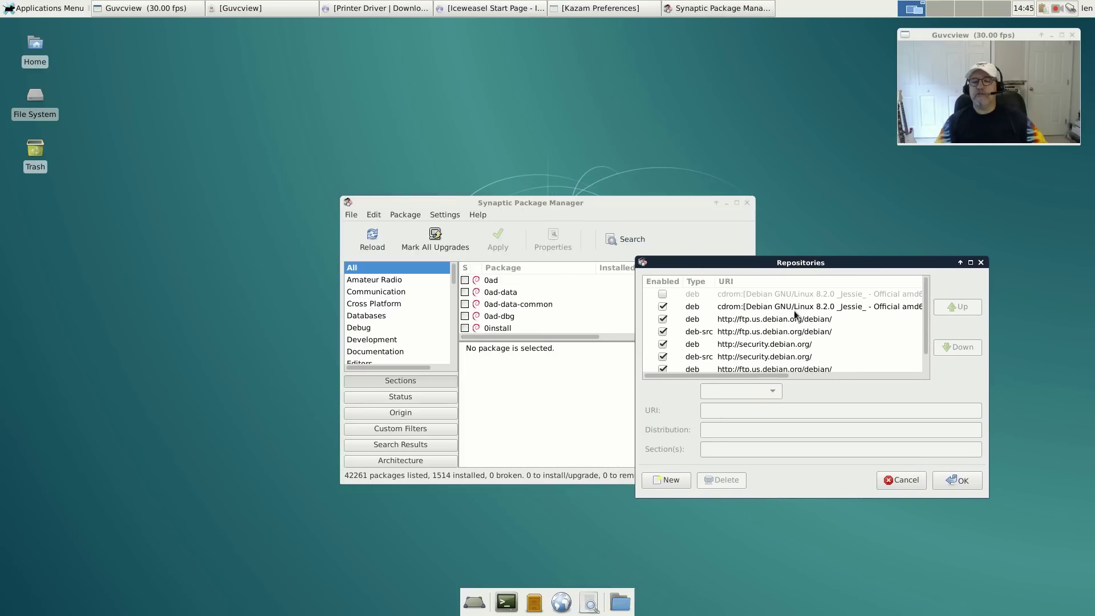
{"action": "left_click", "coordinate": [663, 308]}
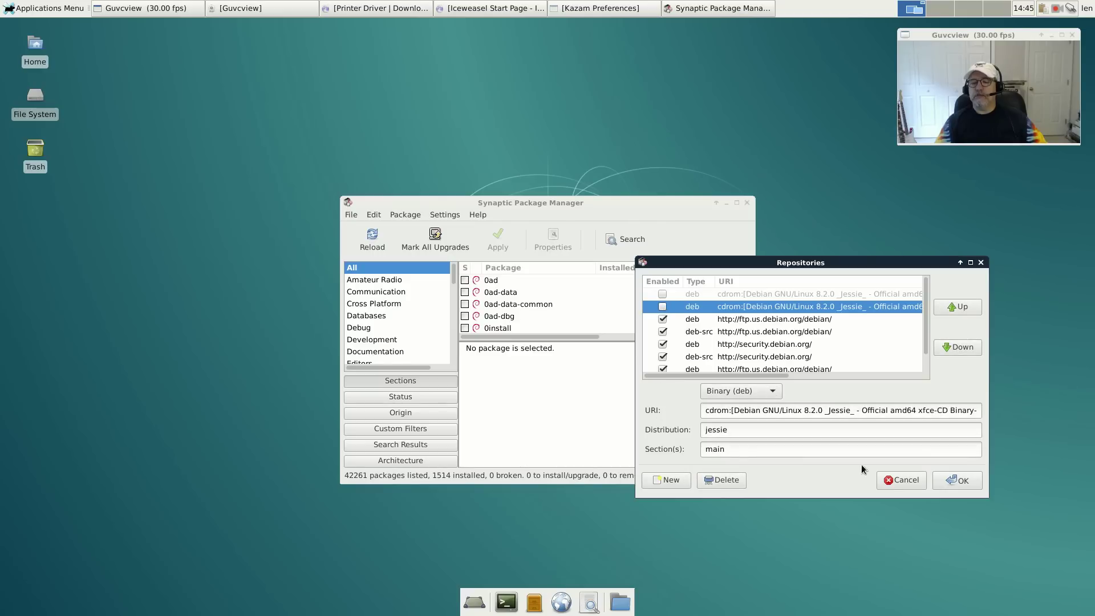
{"action": "left_click", "coordinate": [962, 482]}
{"action": "left_click", "coordinate": [603, 397]}
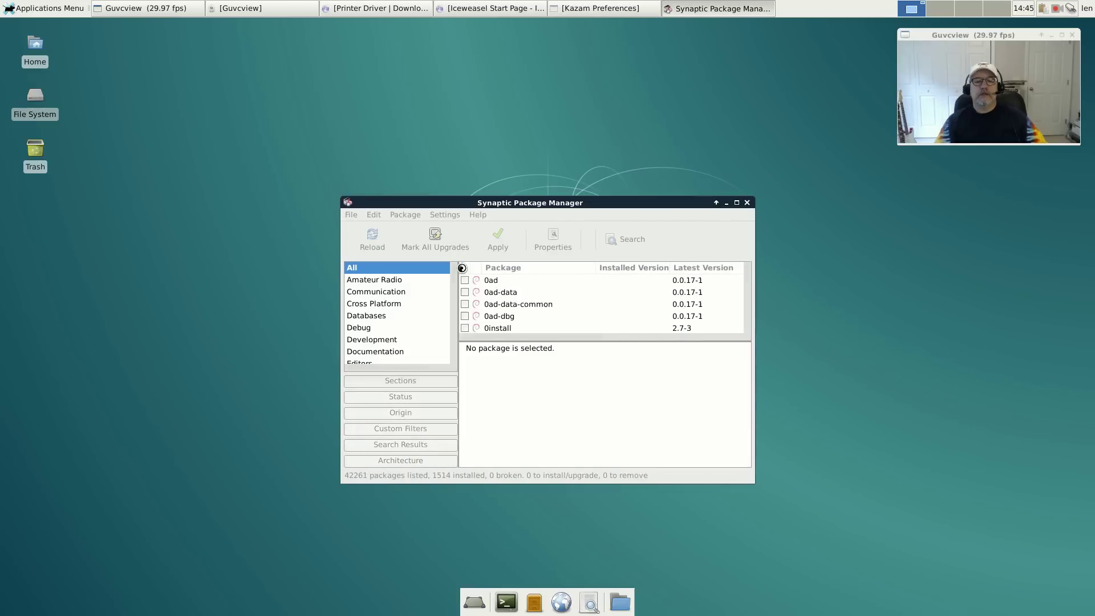
Reopen Settings > Repositories to review the sources and confirm with OK
{"action": "left_click", "coordinate": [442, 215]}
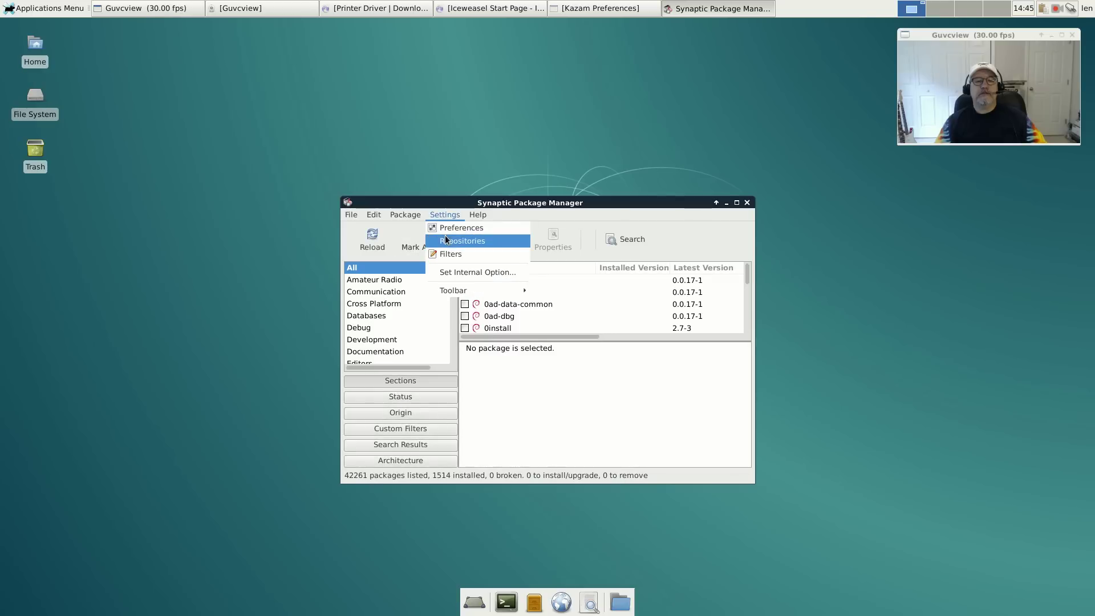
{"action": "left_click", "coordinate": [446, 240]}
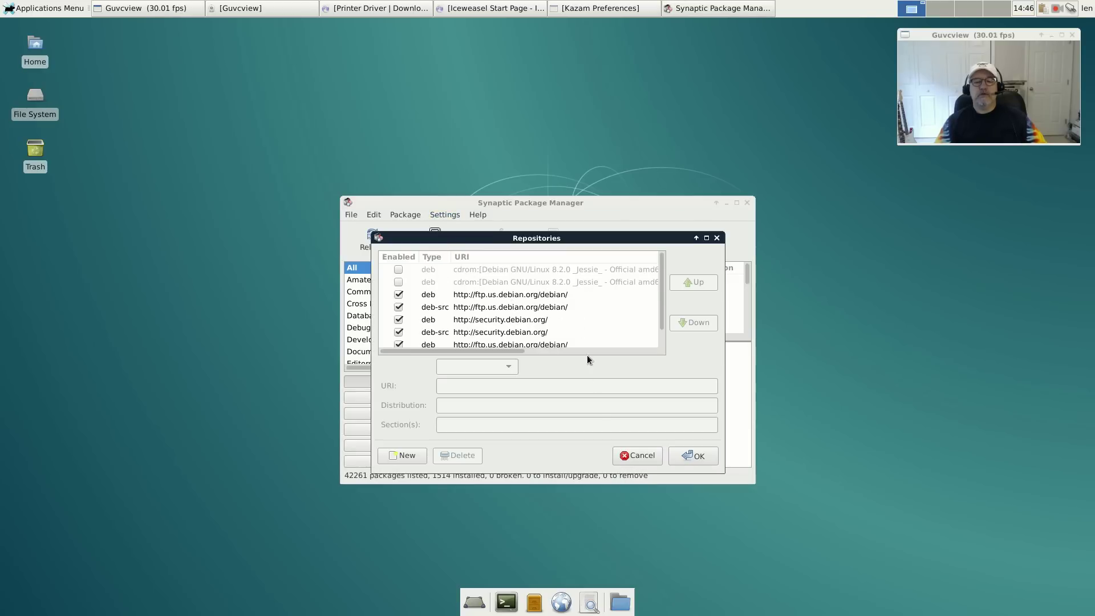
{"action": "left_click", "coordinate": [691, 457]}
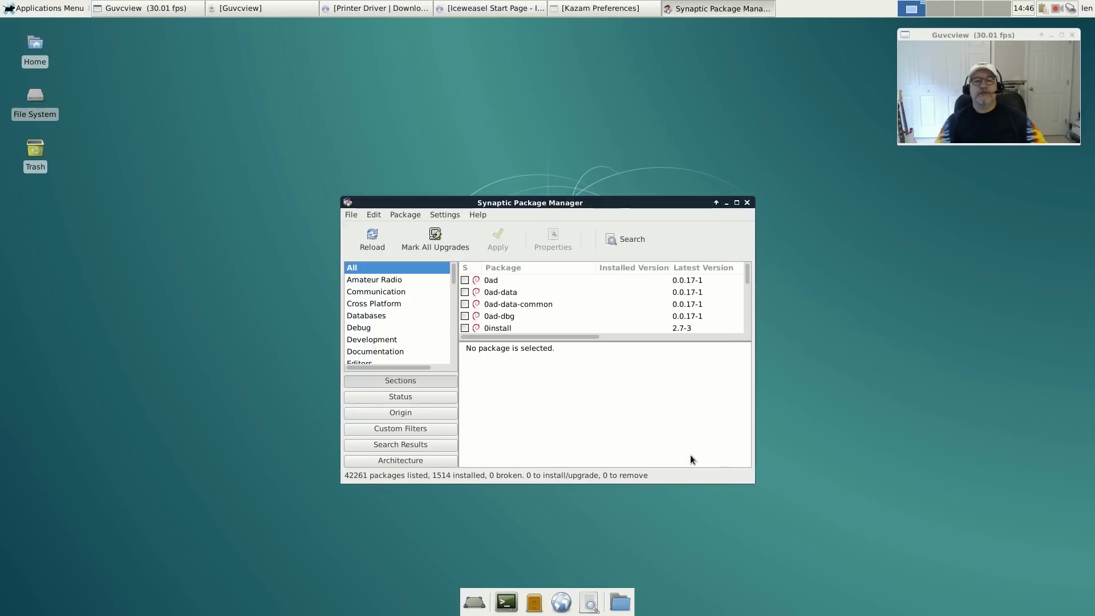
Close Synaptic, open a new terminal in Downloads and switch to root
{"action": "left_click", "coordinate": [744, 204]}
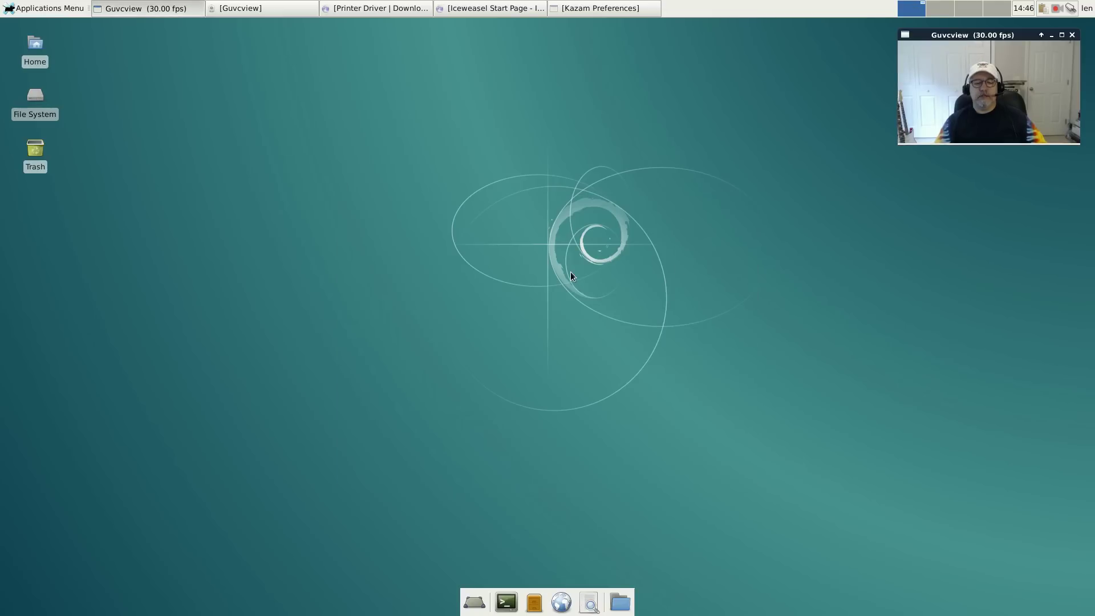
{"action": "left_click", "coordinate": [504, 603]}
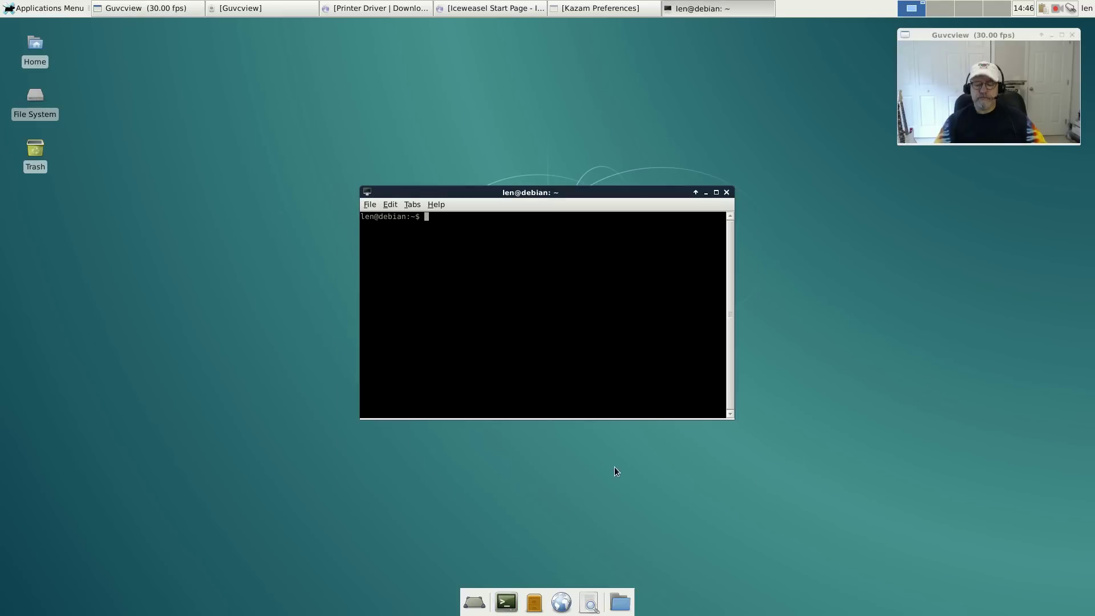
{"action": "type", "text": "cd Downloads"}
{"action": "key", "text": "Return"}
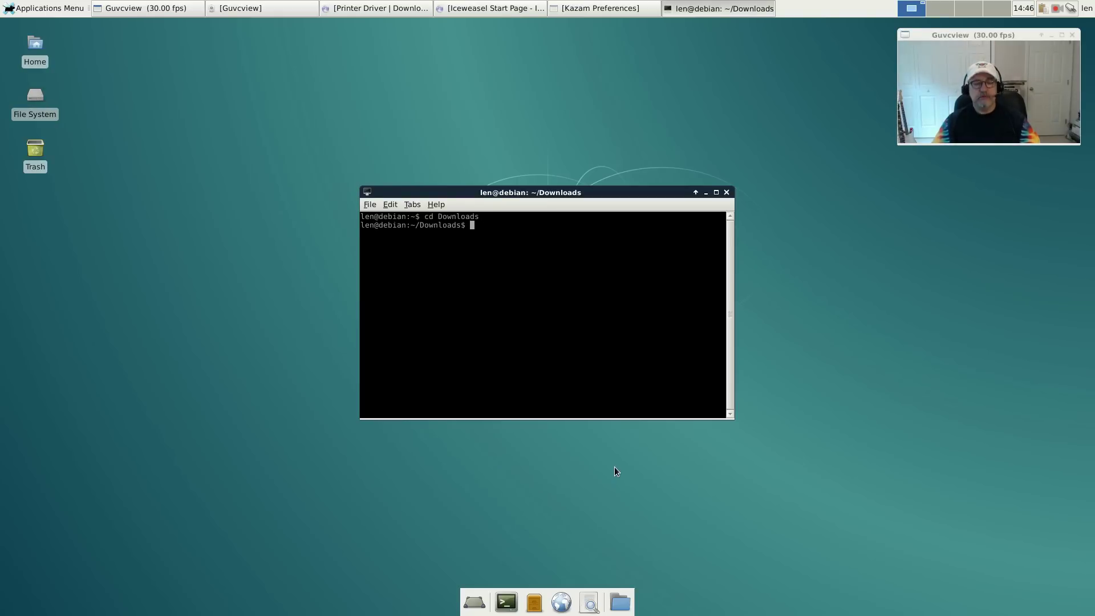
{"action": "type", "text": "su"}
{"action": "key", "text": "Return"}
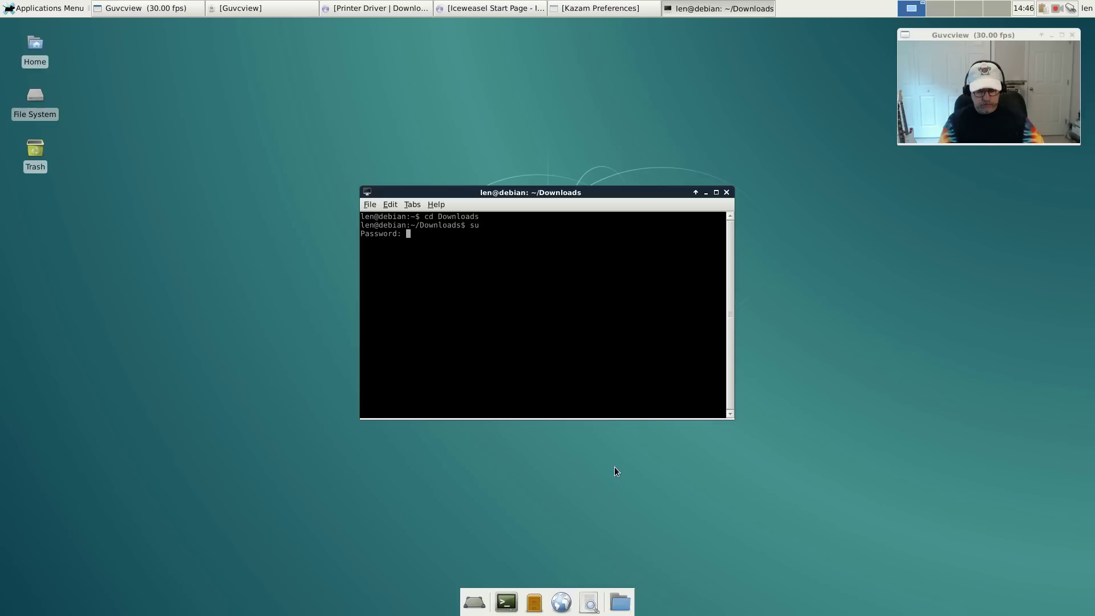
{"action": "key", "text": "Return"}
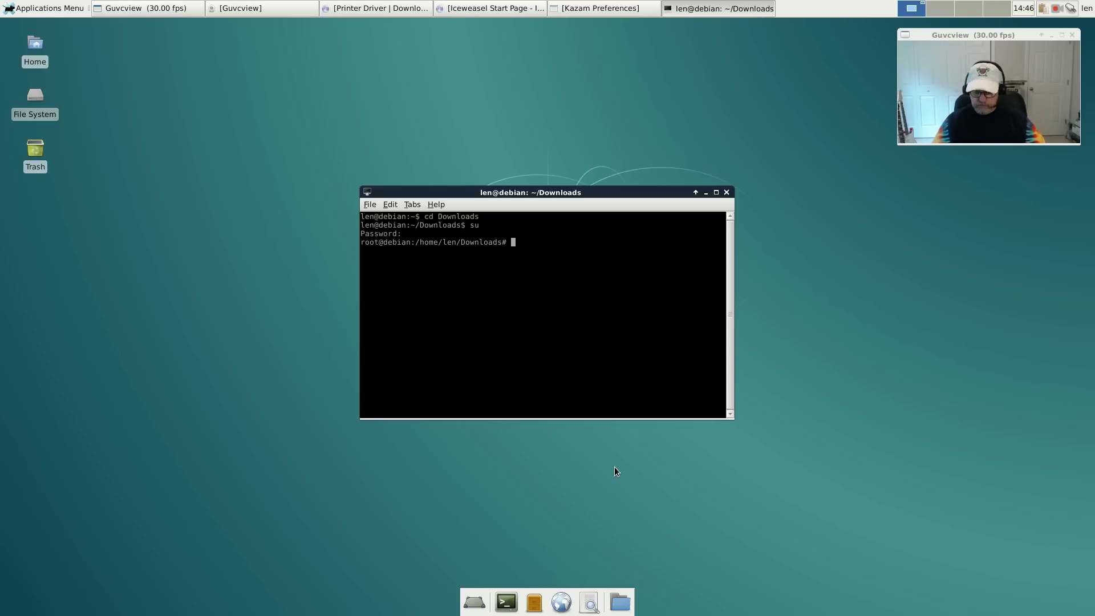
Paste and rerun the MFC-J870DW installer command, confirming the driver packages with y
{"action": "type", "text": "bash linux-brprinter-installer-2.0.0-1 MFC-J870DW"}
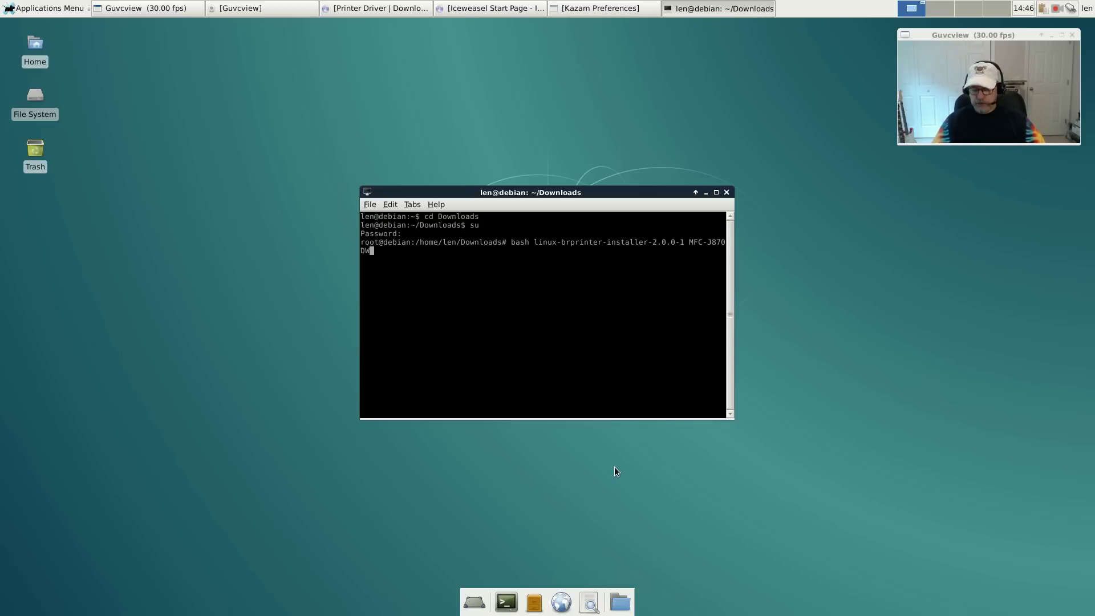
{"action": "key", "text": "Return"}
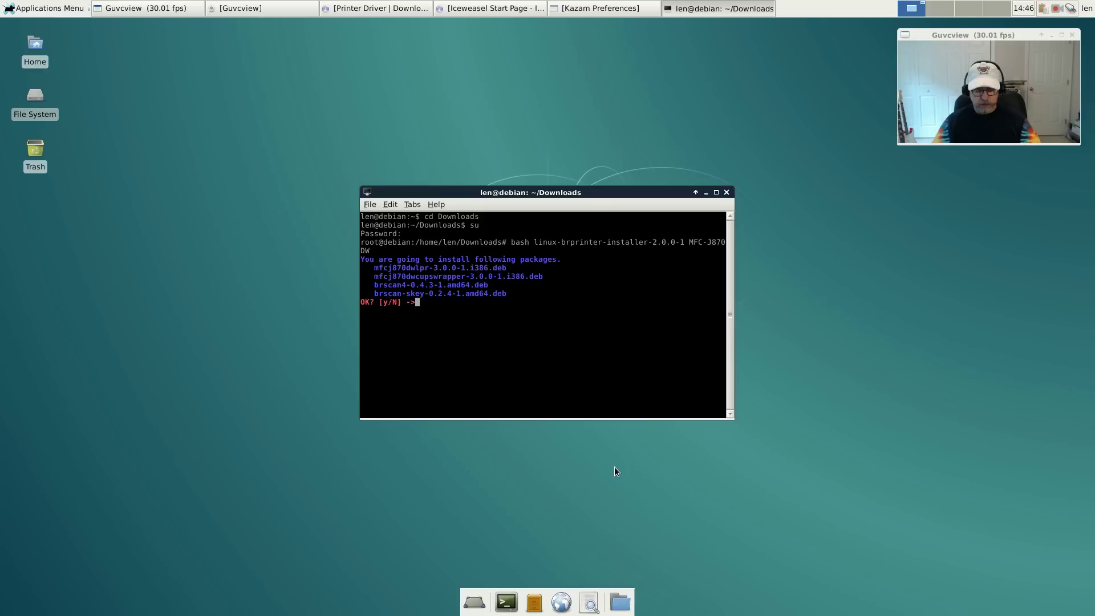
{"action": "type", "text": "y"}
{"action": "key", "text": "Return"}
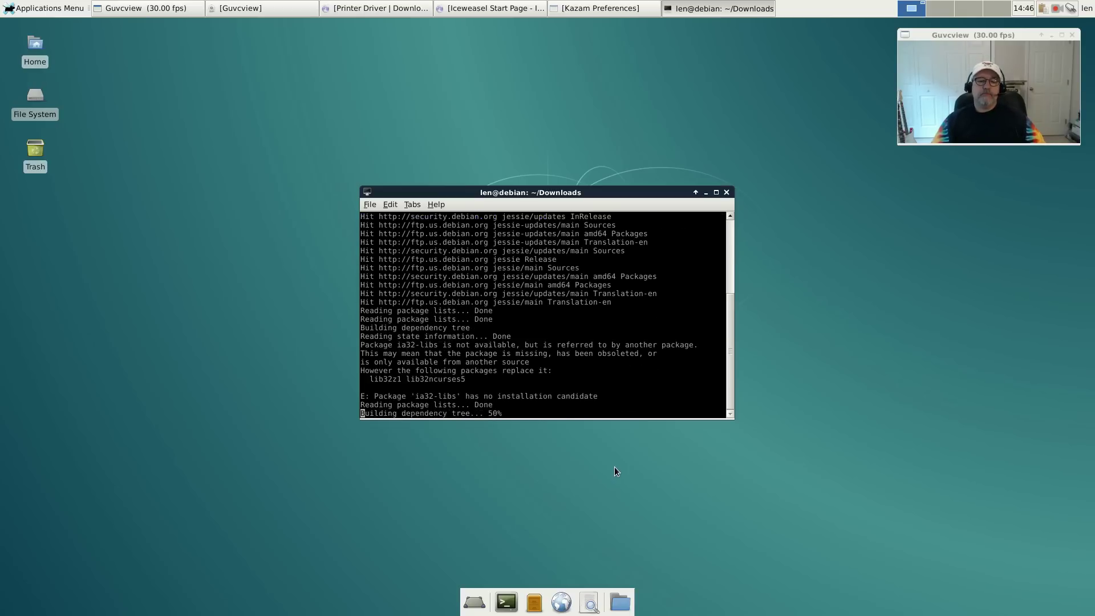
Confirm installing the Brother driver packages and choose to specify the Device URI manually
{"action": "type", "text": "y"}
{"action": "key", "text": "Return"}
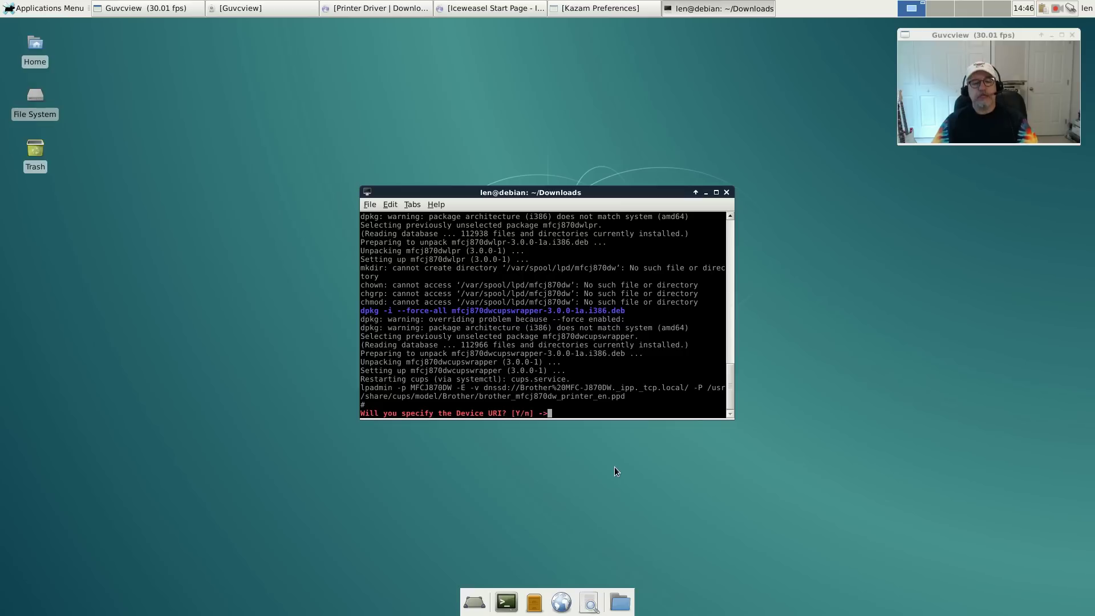
{"action": "type", "text": "y"}
{"action": "key", "text": "Return"}
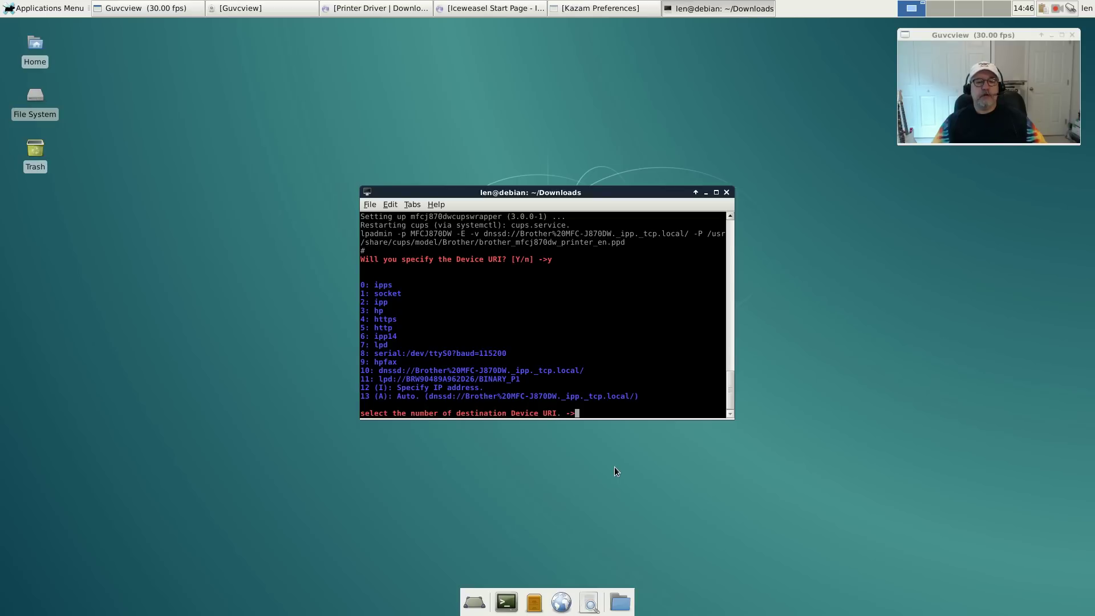
Choose URI option 12 and enter the printer IP address 192.168.1.10
{"action": "type", "text": "12"}
{"action": "key", "text": "Return"}
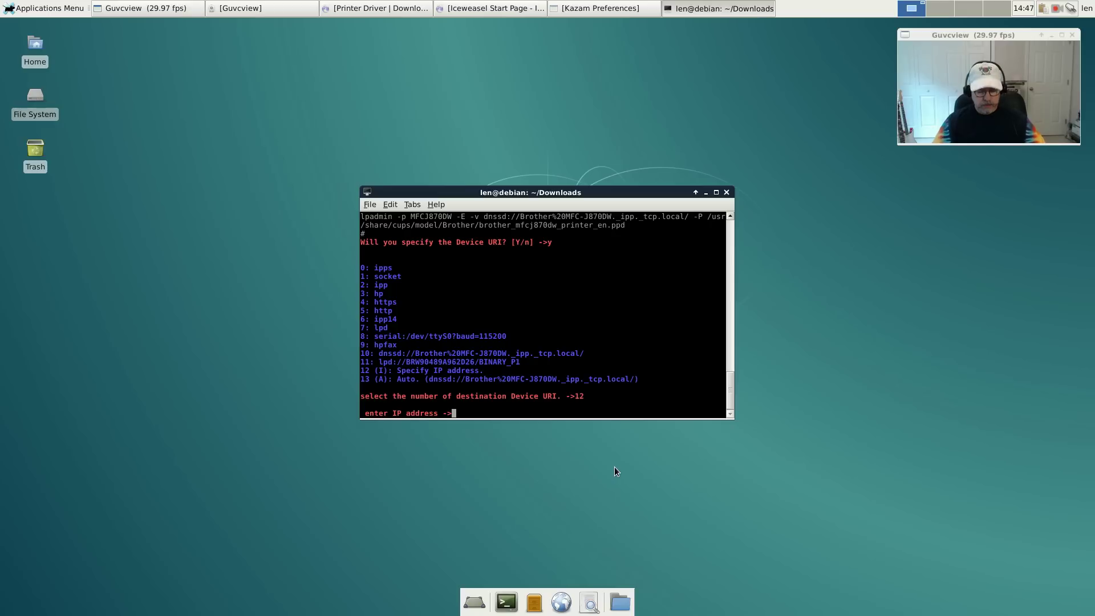
{"action": "type", "text": "192.16"}
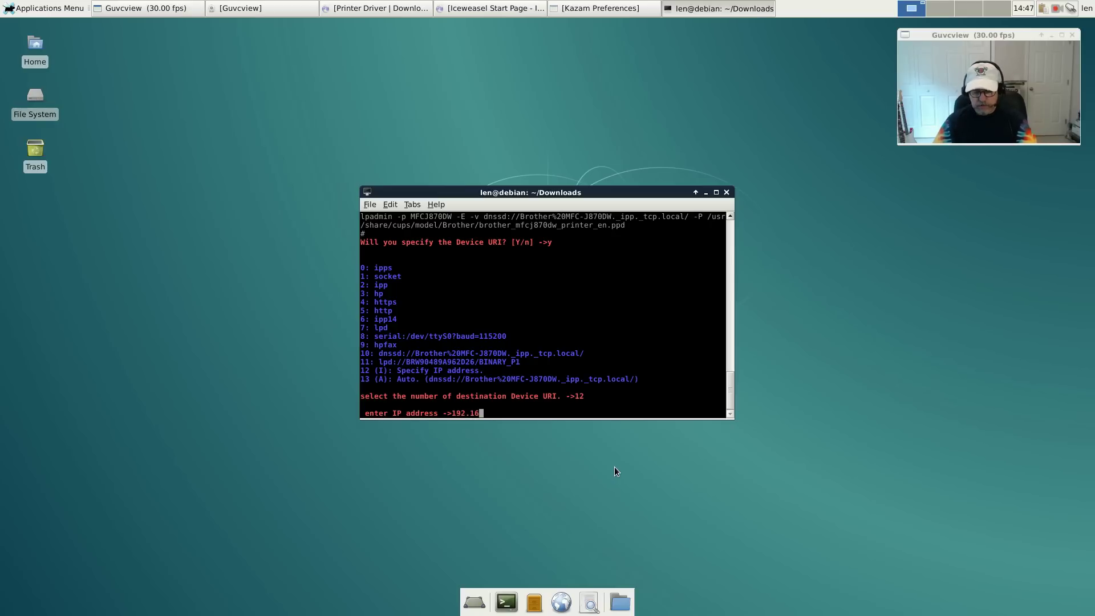
{"action": "type", "text": "8.1.10"}
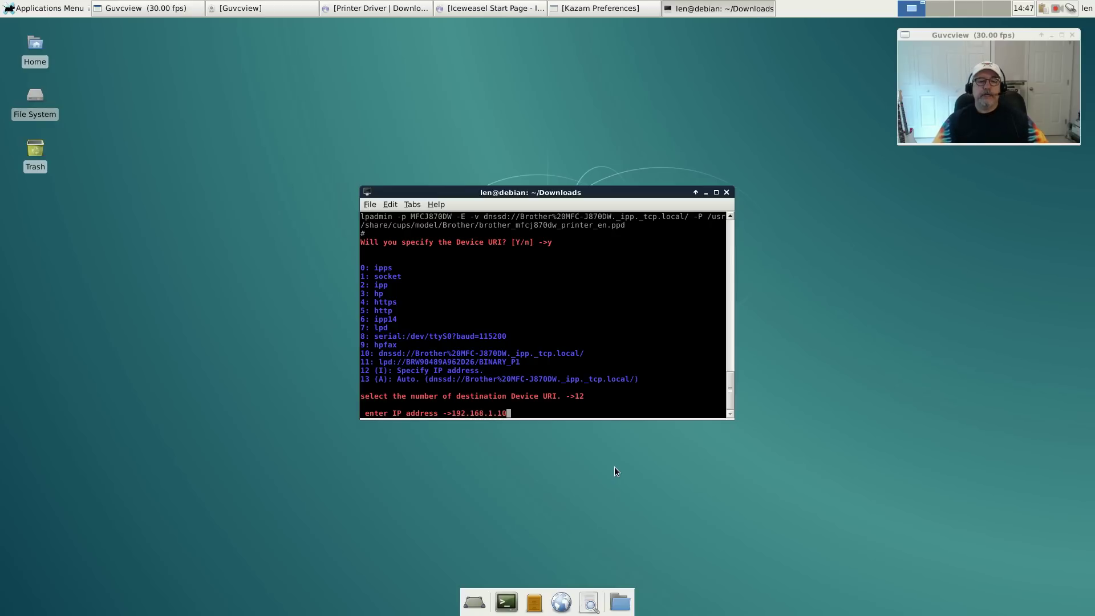
{"action": "key", "text": "Return"}
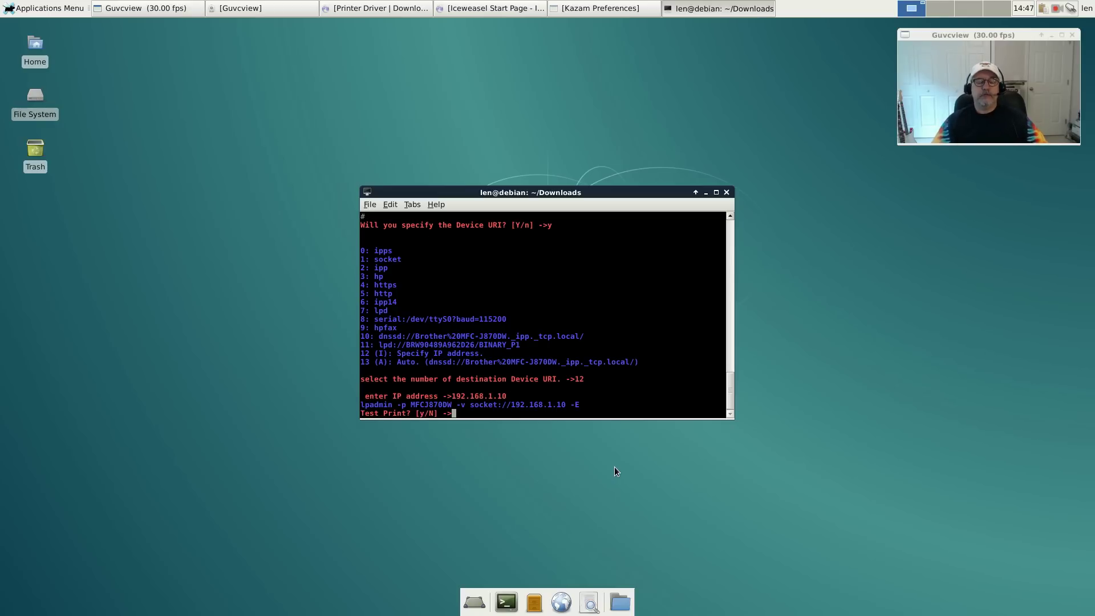
Request a test print, accept both Brother license agreements, and close the terminal
{"action": "type", "text": "y"}
{"action": "key", "text": "Return"}
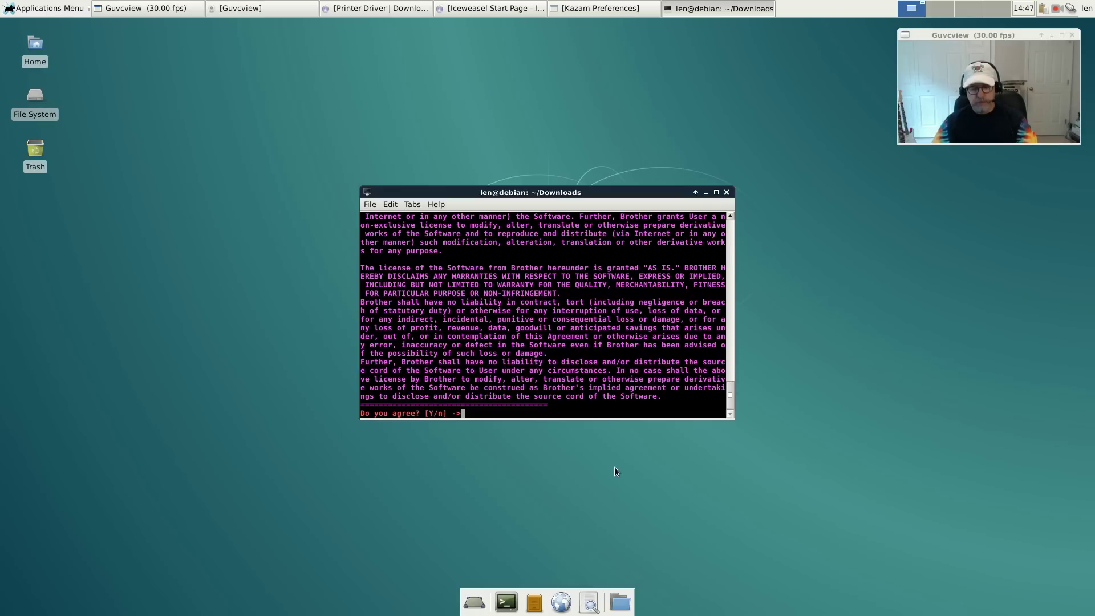
{"action": "type", "text": "y"}
{"action": "key", "text": "Return"}
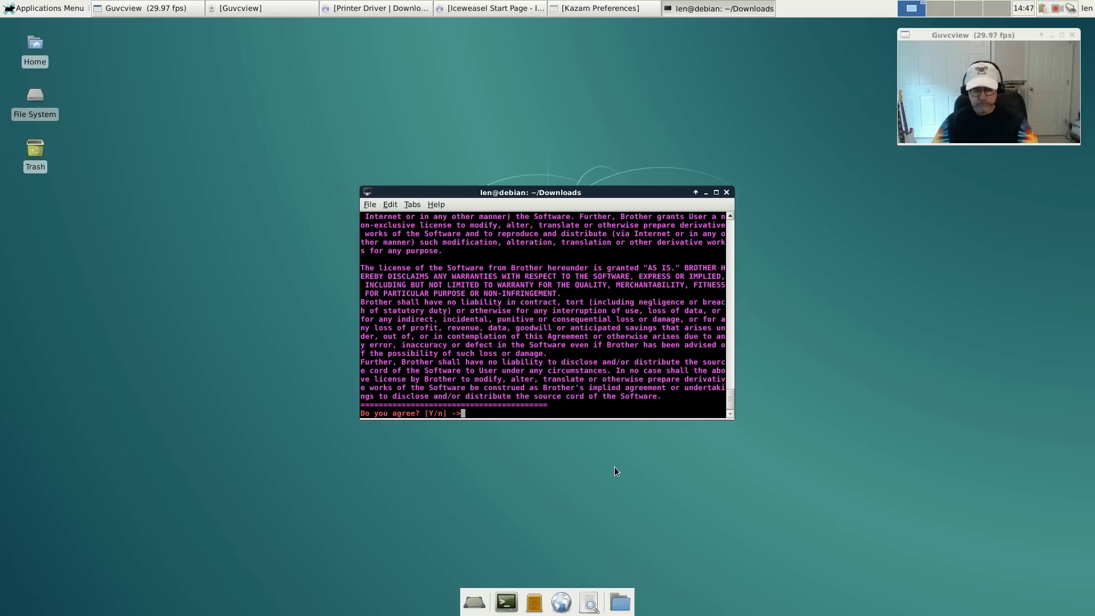
{"action": "type", "text": "y"}
{"action": "key", "text": "Return"}
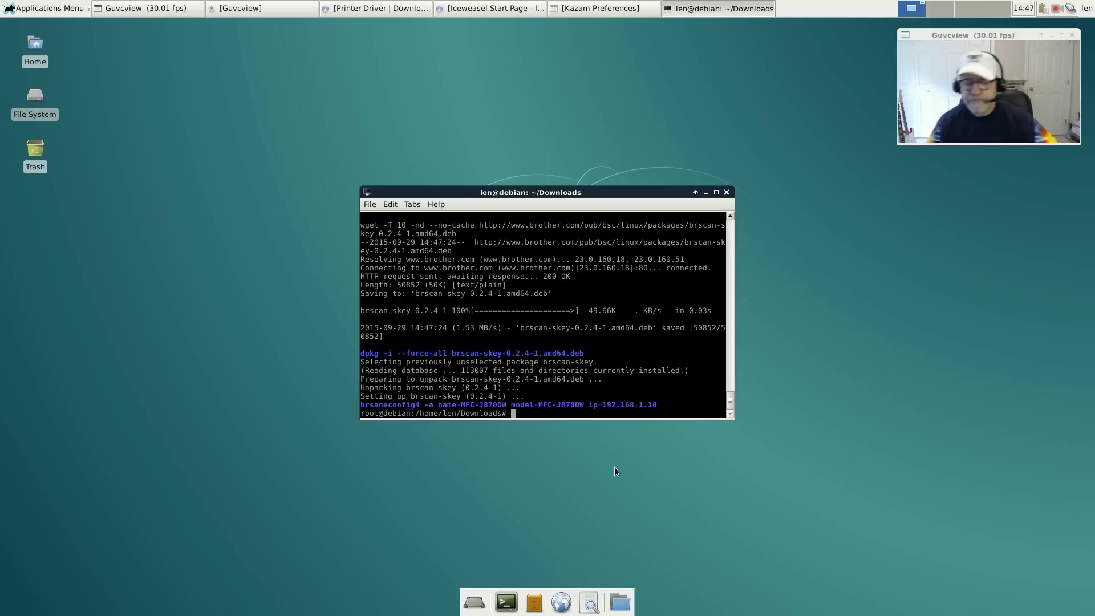
{"action": "left_click", "coordinate": [726, 193]}
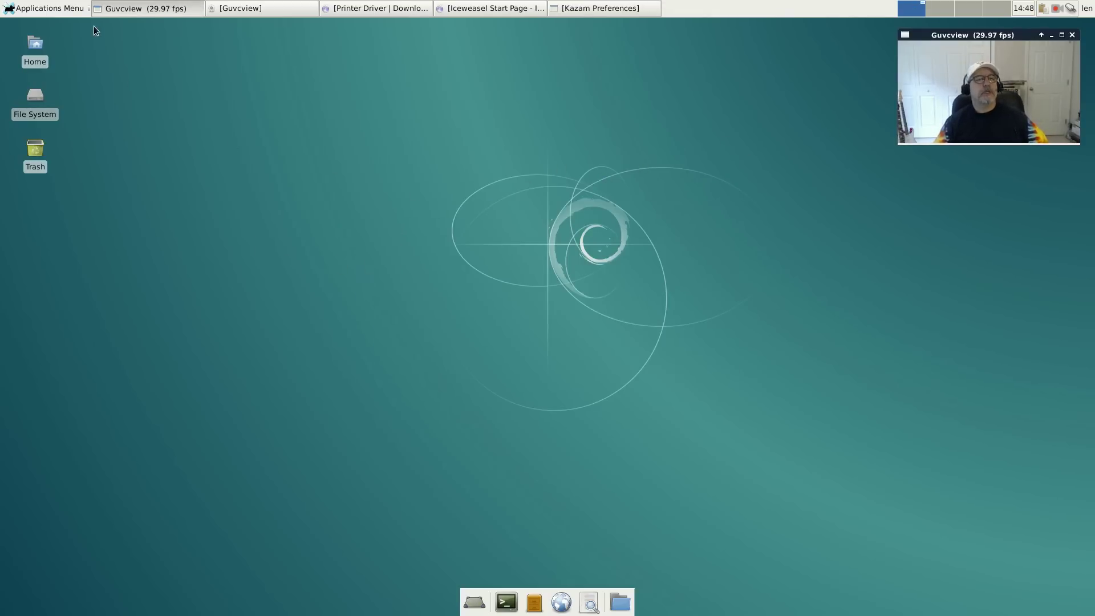
Open Appearance settings from the Settings menu
{"action": "left_click", "coordinate": [49, 8]}
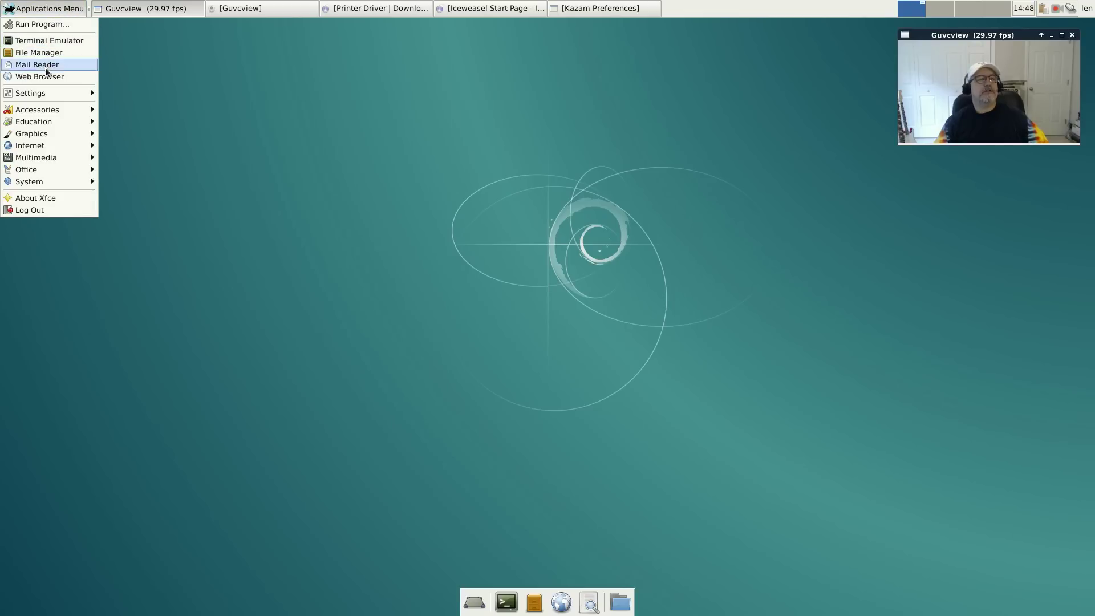
{"action": "mouse_move", "coordinate": [47, 111]}
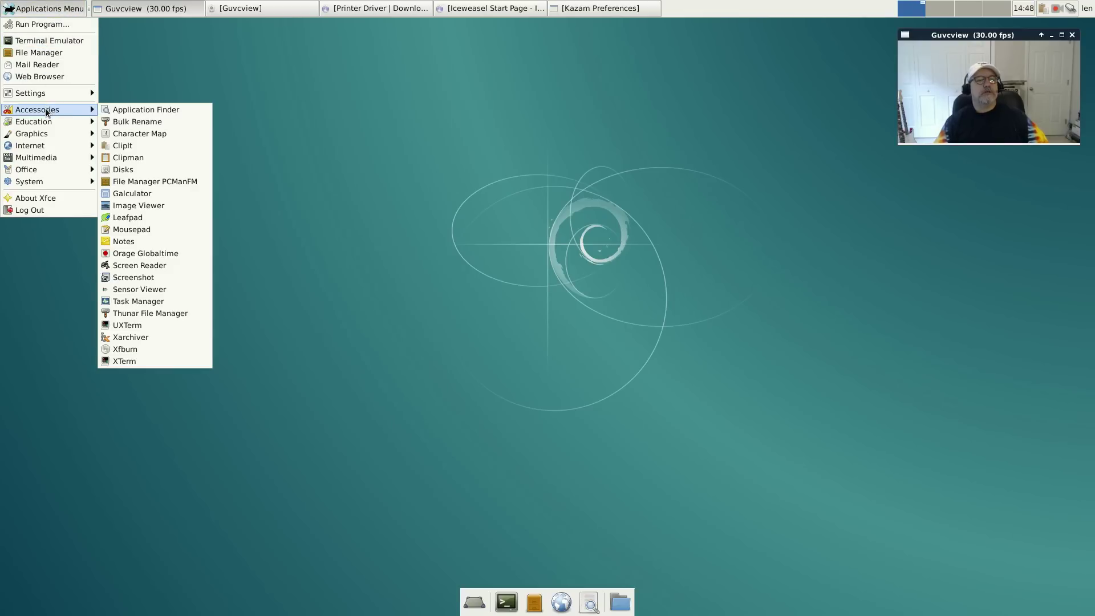
{"action": "mouse_move", "coordinate": [42, 90]}
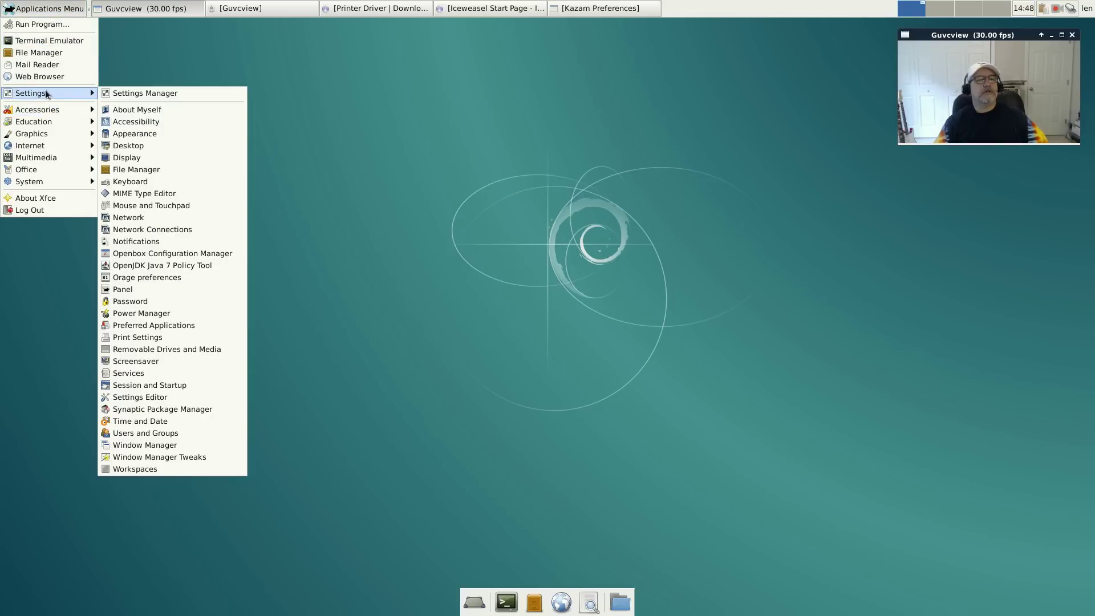
{"action": "left_click", "coordinate": [136, 132]}
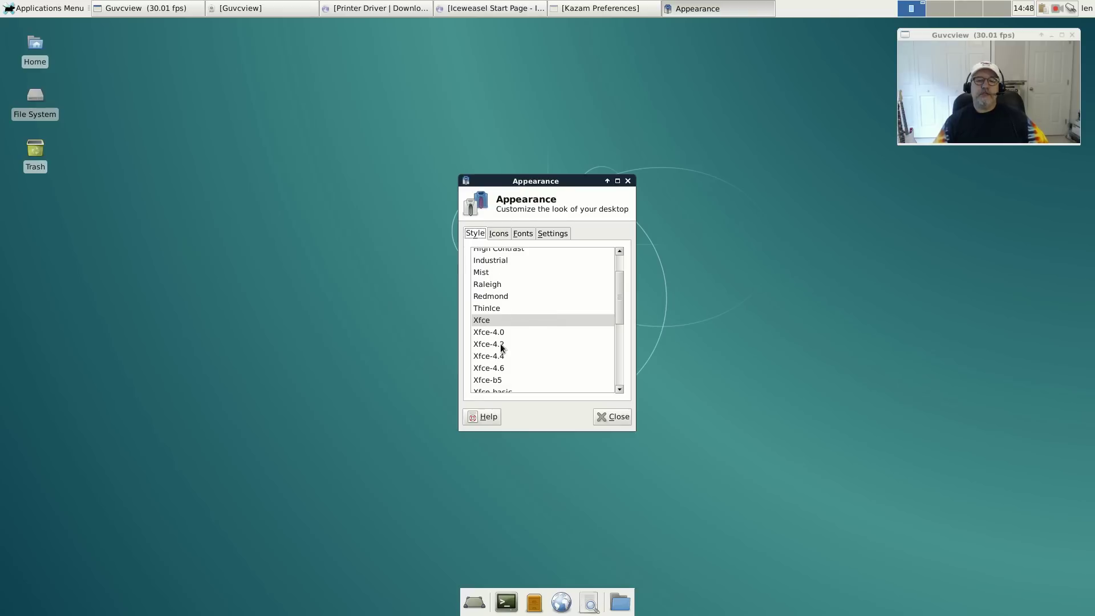
{"action": "scroll", "coordinate": [501, 343], "scroll_direction": "up", "scroll_amount": 2}
{"action": "scroll", "coordinate": [516, 286], "scroll_direction": "down", "scroll_amount": 10}
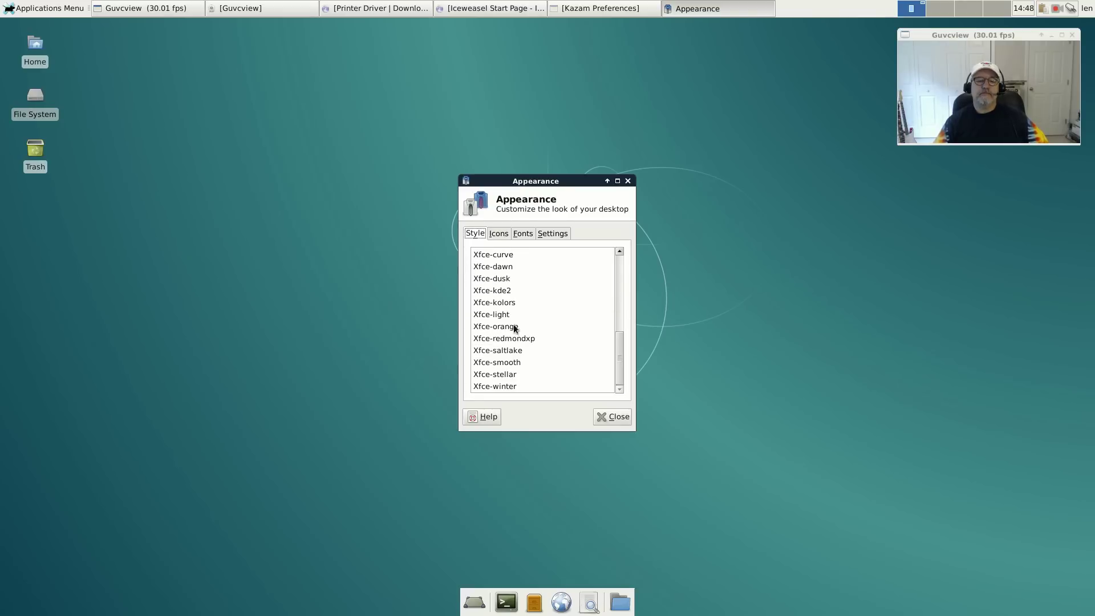
{"action": "scroll", "coordinate": [503, 348], "scroll_direction": "up", "scroll_amount": 6}
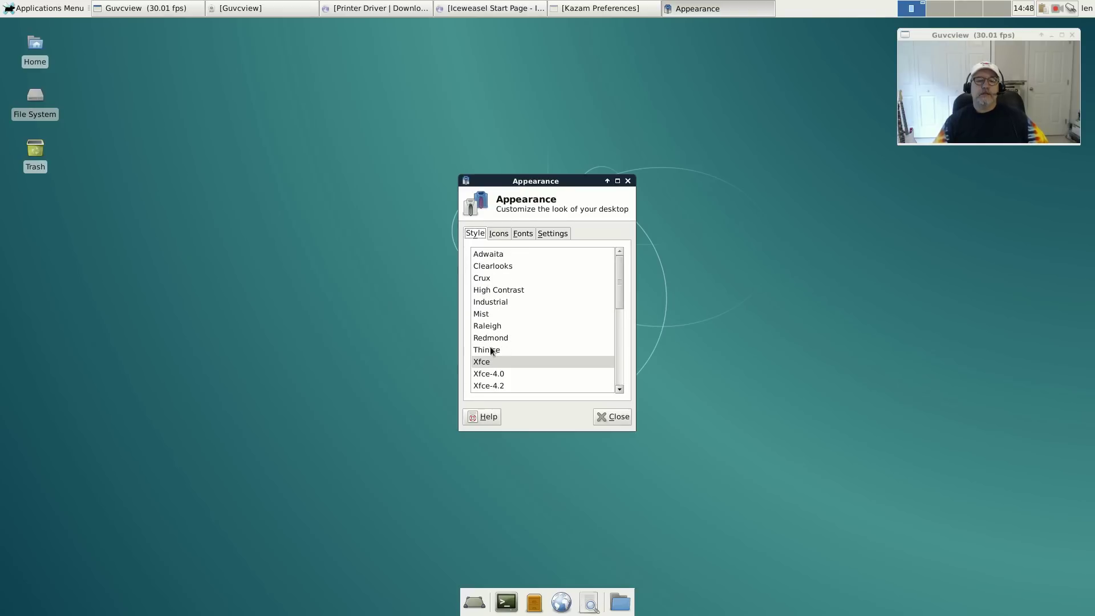
Preview the available styles, from Adwaita to Xfce-winter, and apply Xfce-stellar
{"action": "left_click", "coordinate": [488, 256]}
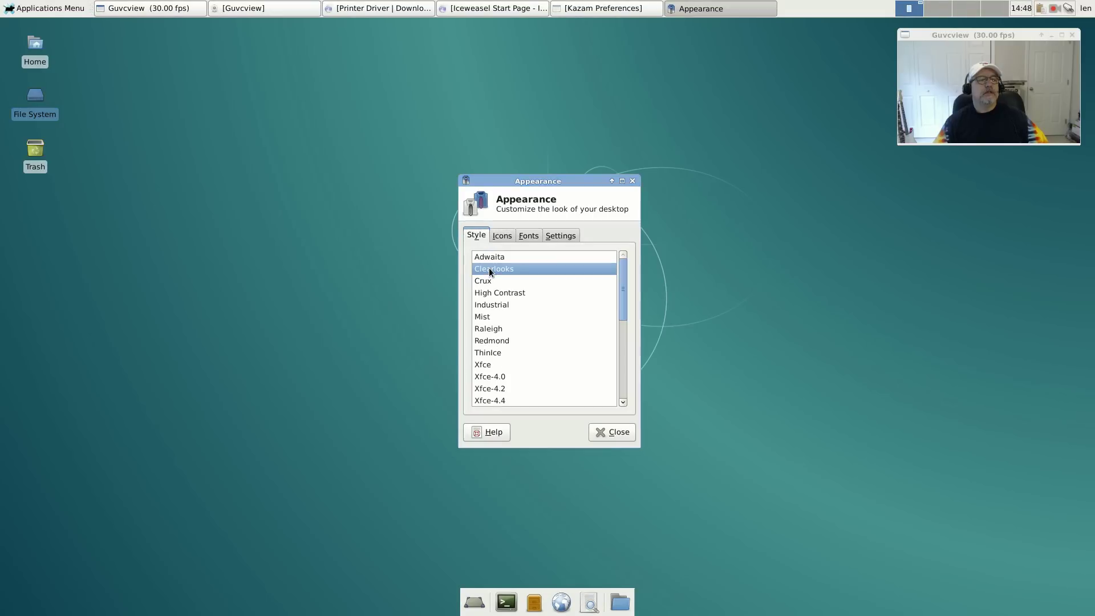
{"action": "left_click", "coordinate": [491, 284]}
{"action": "left_click", "coordinate": [491, 296]}
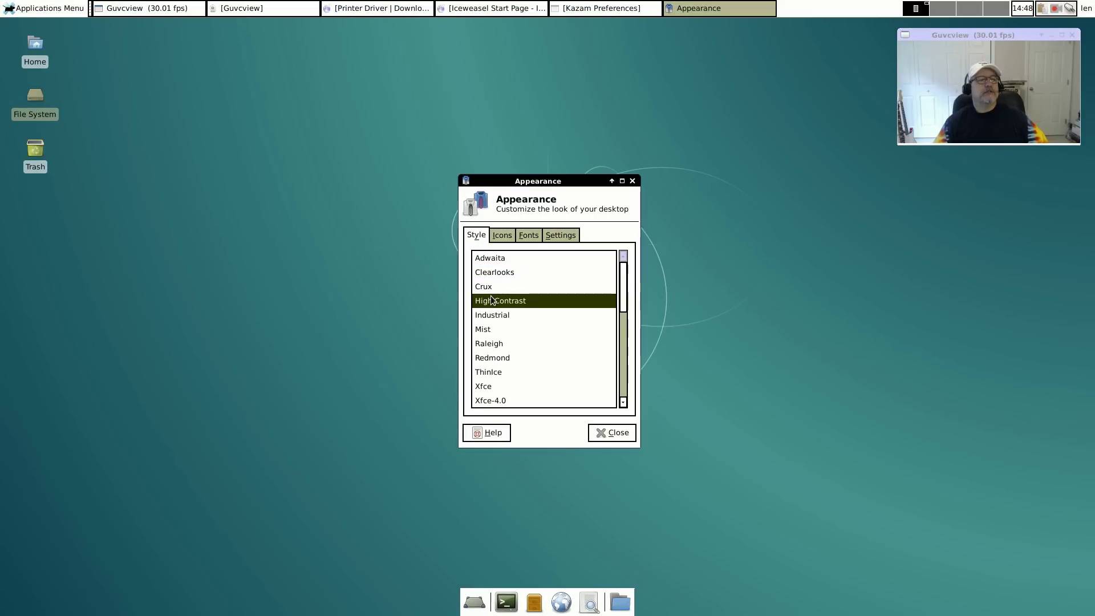
{"action": "left_click", "coordinate": [491, 309]}
{"action": "left_click", "coordinate": [486, 323]}
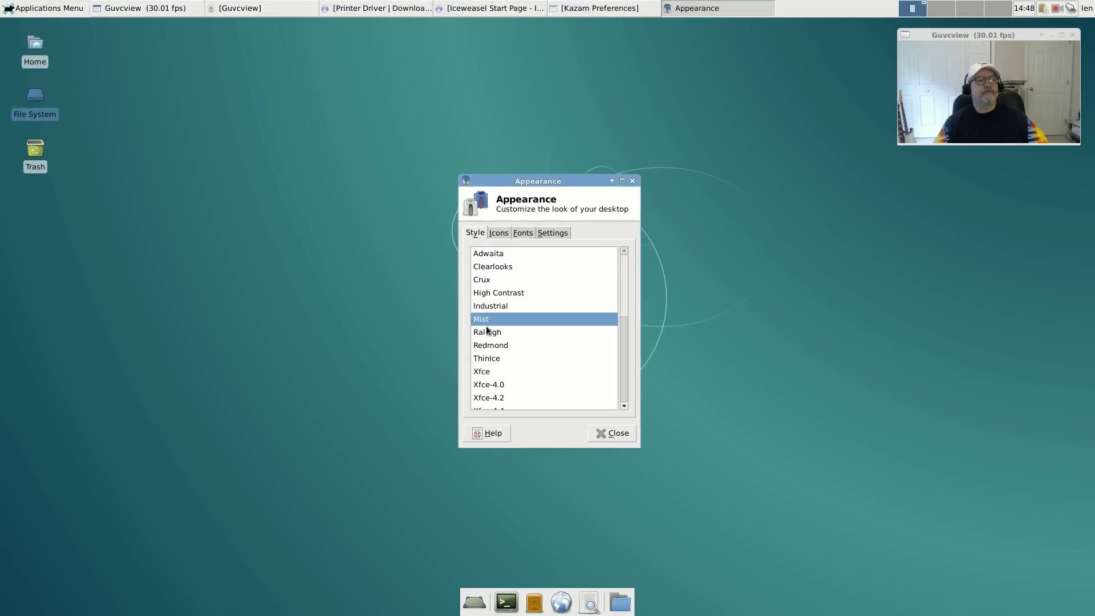
{"action": "left_click", "coordinate": [489, 335]}
{"action": "left_click", "coordinate": [490, 350]}
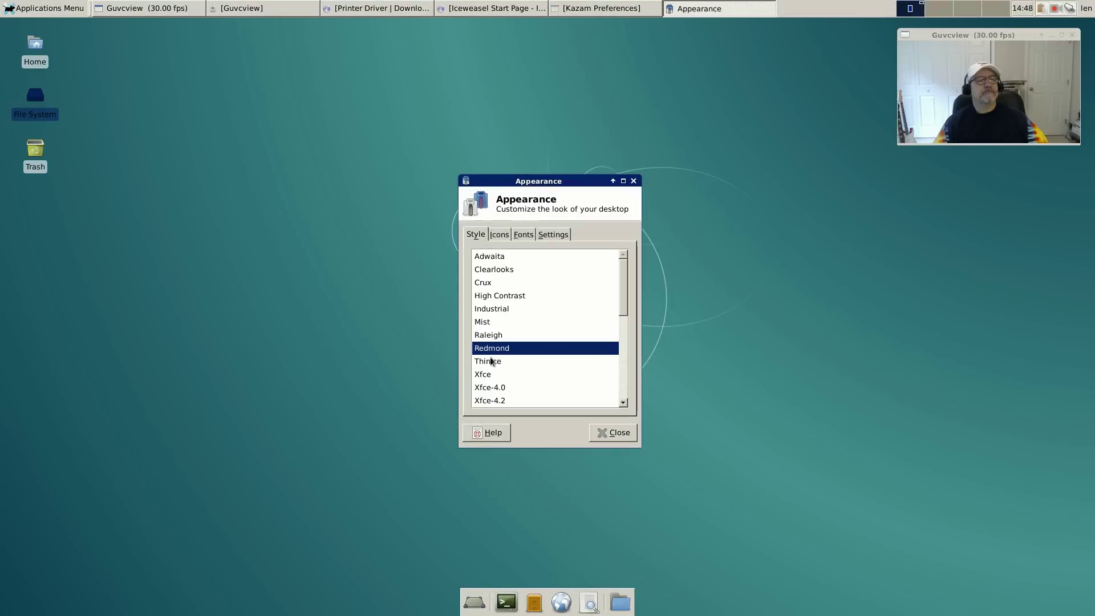
{"action": "left_click", "coordinate": [491, 362]}
{"action": "left_click", "coordinate": [489, 375]}
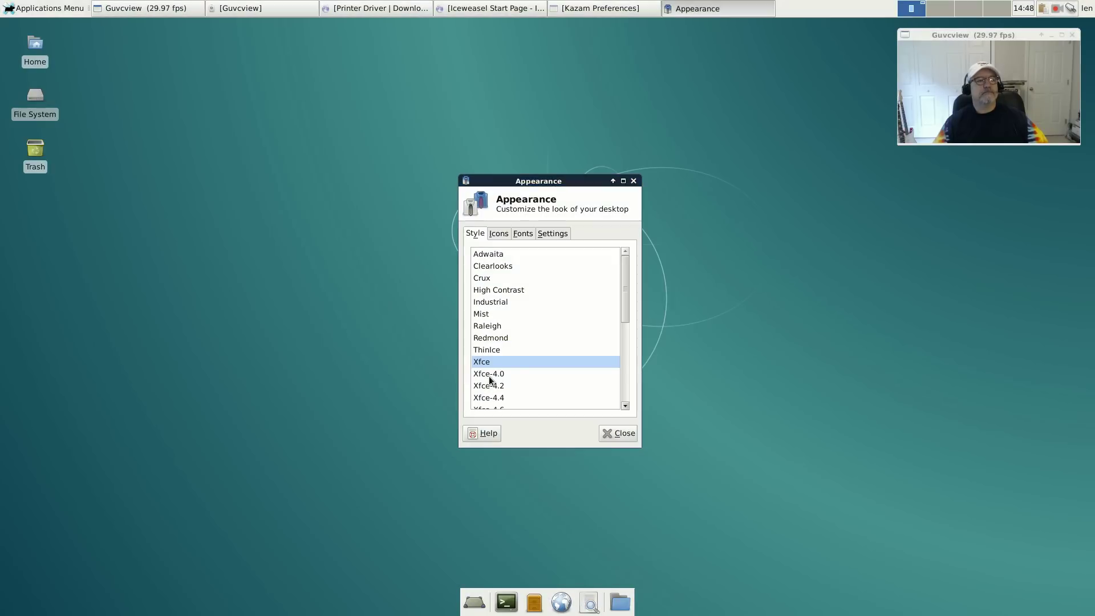
{"action": "left_click_drag", "start_coordinate": [624, 302], "coordinate": [556, 412]}
{"action": "left_click", "coordinate": [498, 402]}
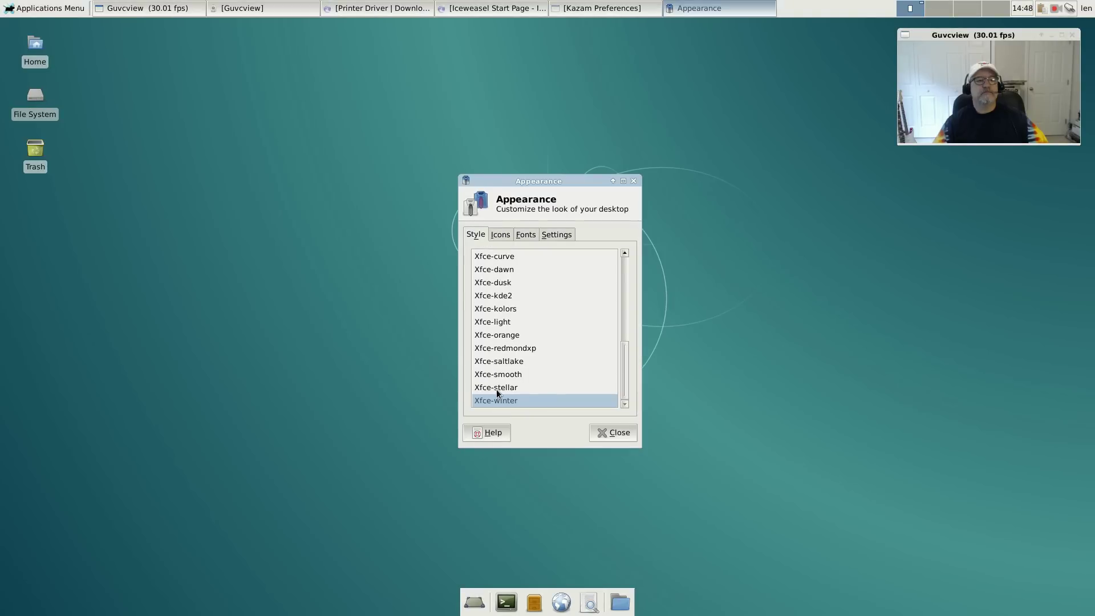
{"action": "left_click", "coordinate": [496, 390]}
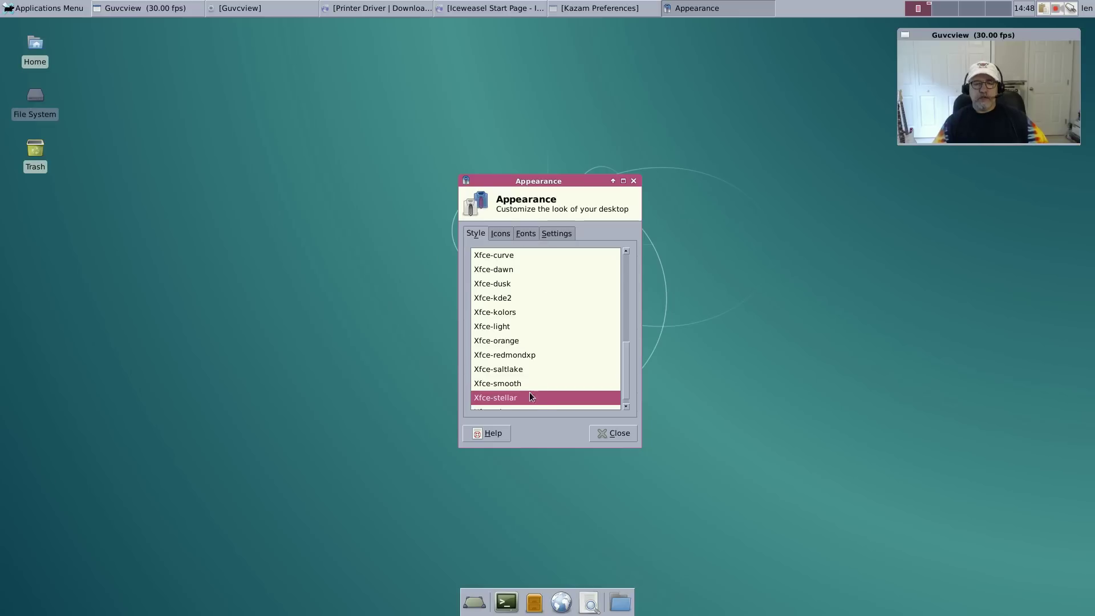
Set the icon theme to Adwaita, review Fonts and Settings, and close Appearance
{"action": "left_click", "coordinate": [502, 235]}
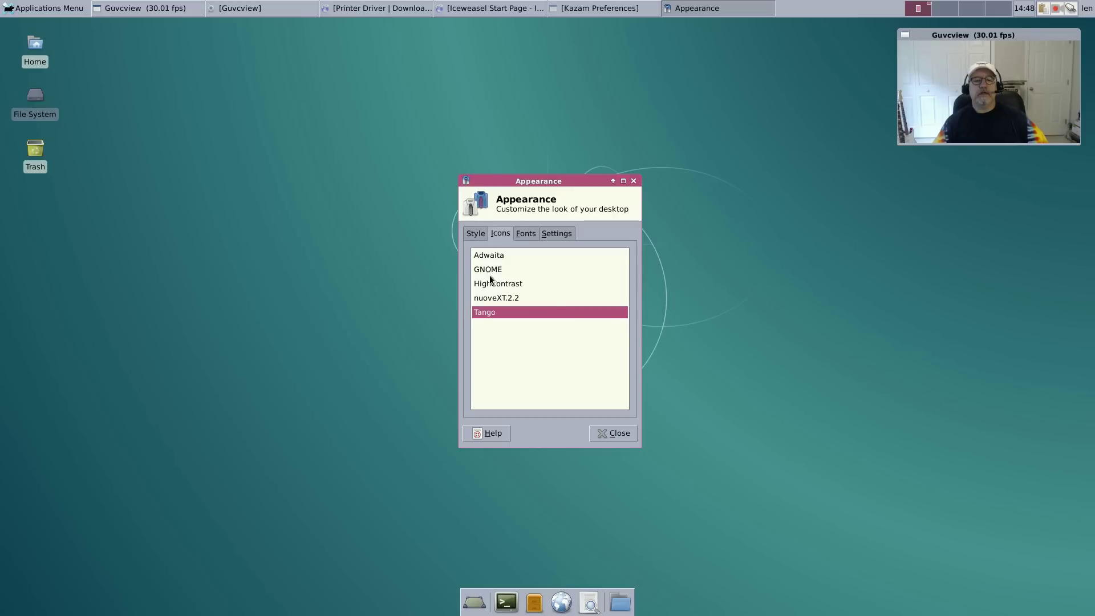
{"action": "left_click", "coordinate": [485, 256]}
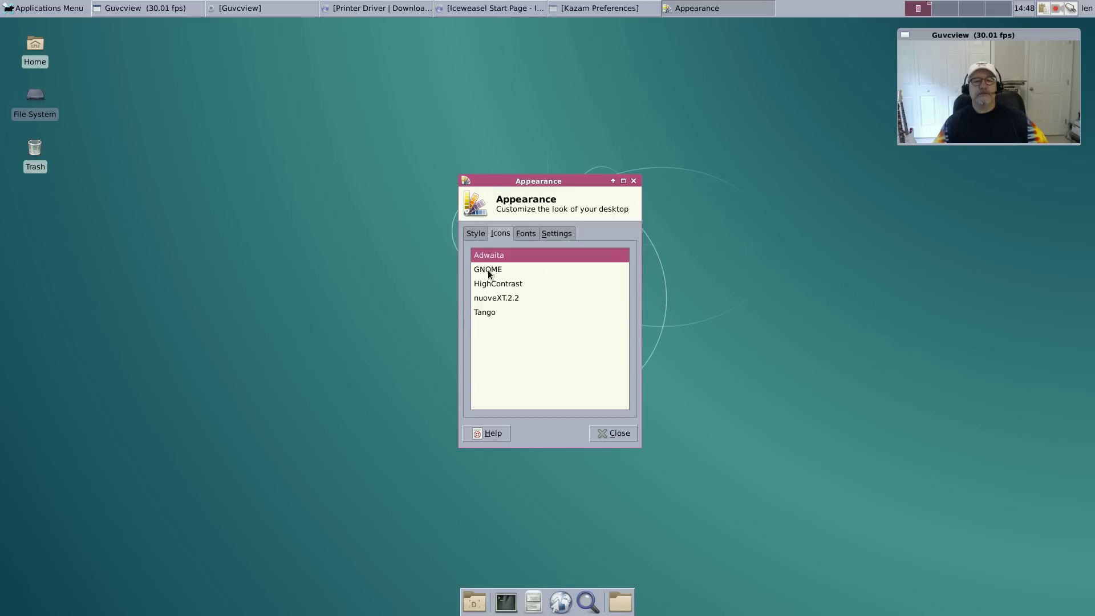
{"action": "left_click", "coordinate": [490, 271]}
{"action": "left_click", "coordinate": [493, 258]}
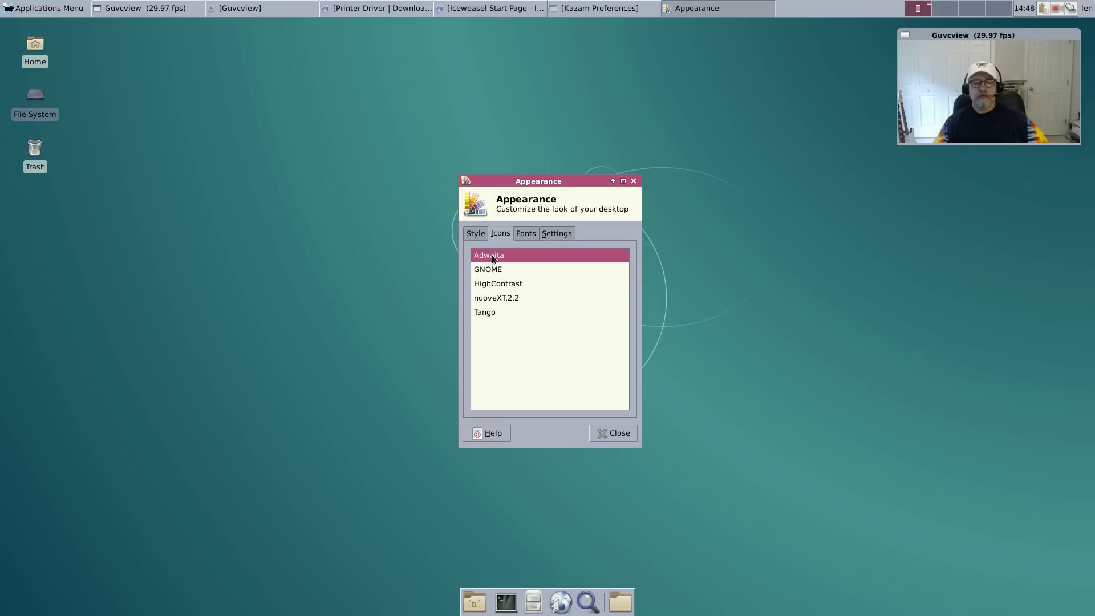
{"action": "left_click", "coordinate": [524, 238]}
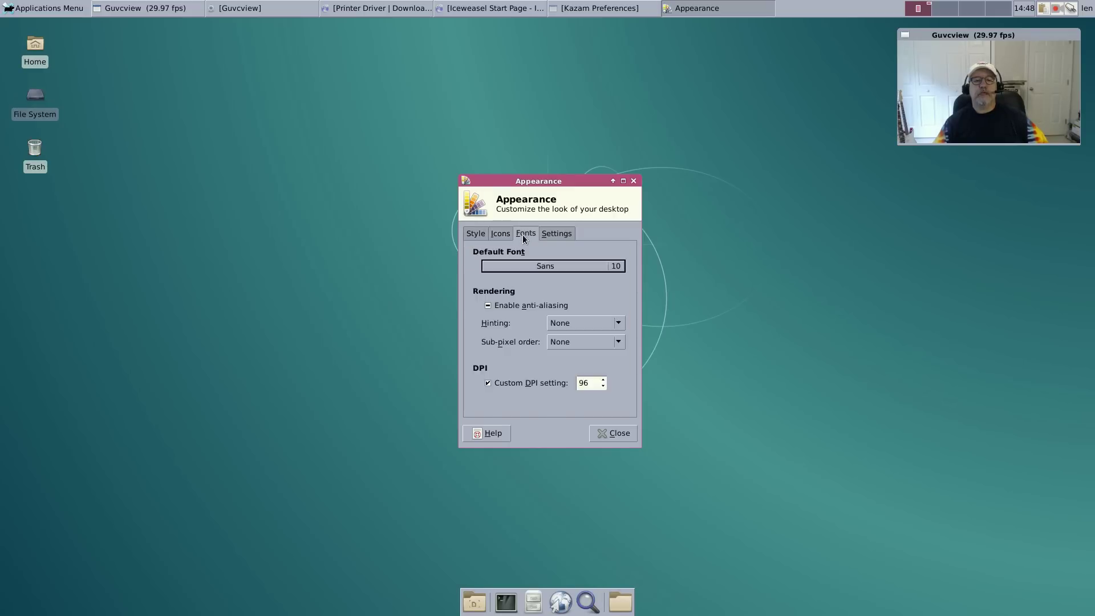
{"action": "left_click", "coordinate": [549, 234]}
{"action": "left_click", "coordinate": [602, 436]}
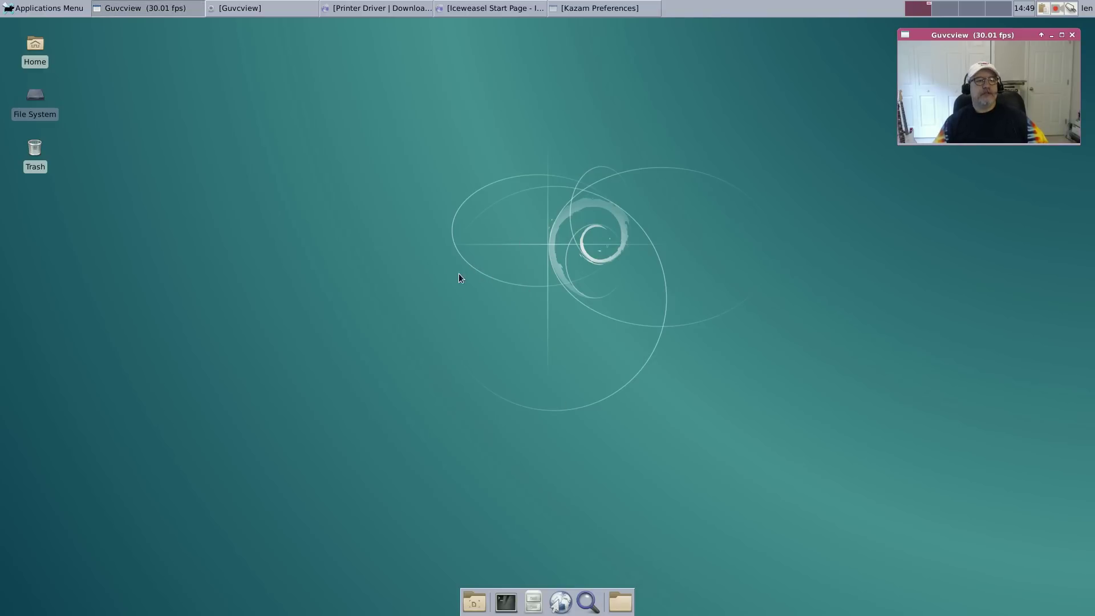
Set the desktop wallpaper to paltanen.jpg via Desktop Settings
{"action": "right_click", "coordinate": [474, 267]}
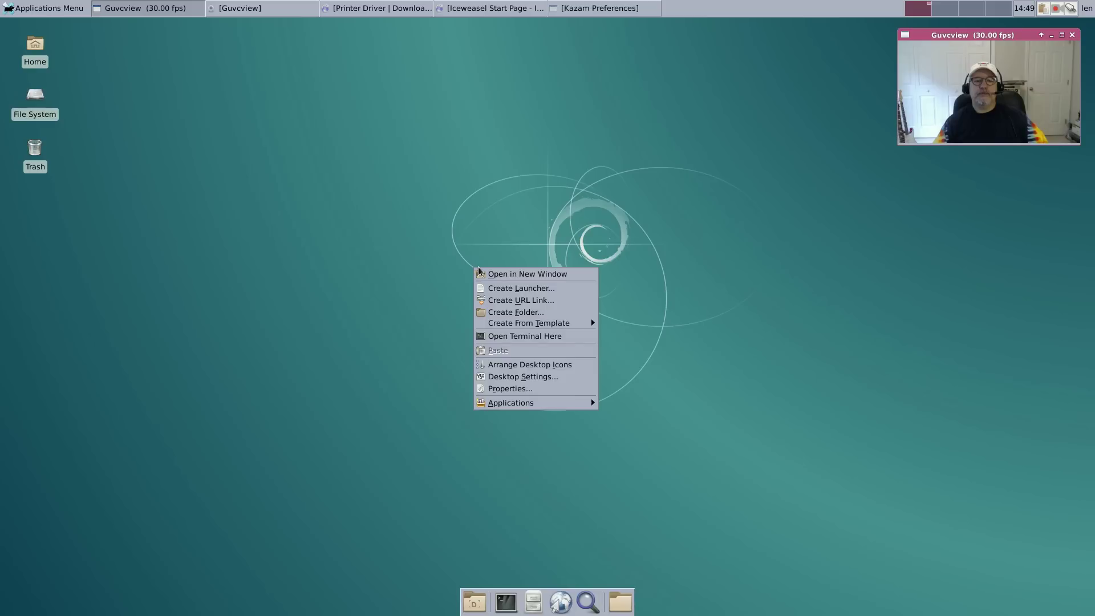
{"action": "left_click", "coordinate": [519, 376]}
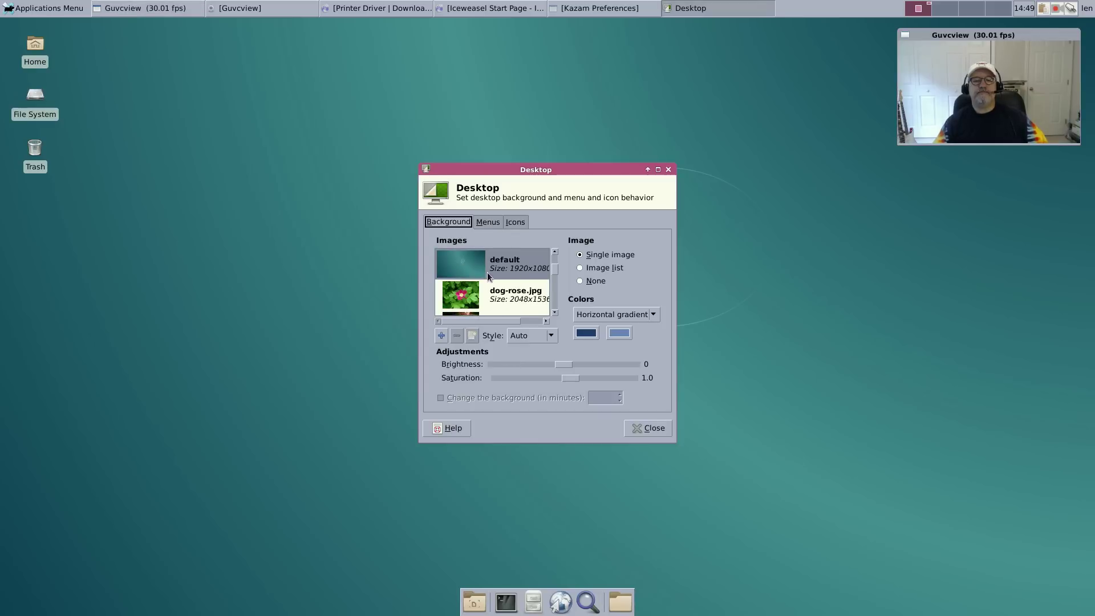
{"action": "scroll", "coordinate": [556, 281], "scroll_direction": "down", "scroll_amount": 10}
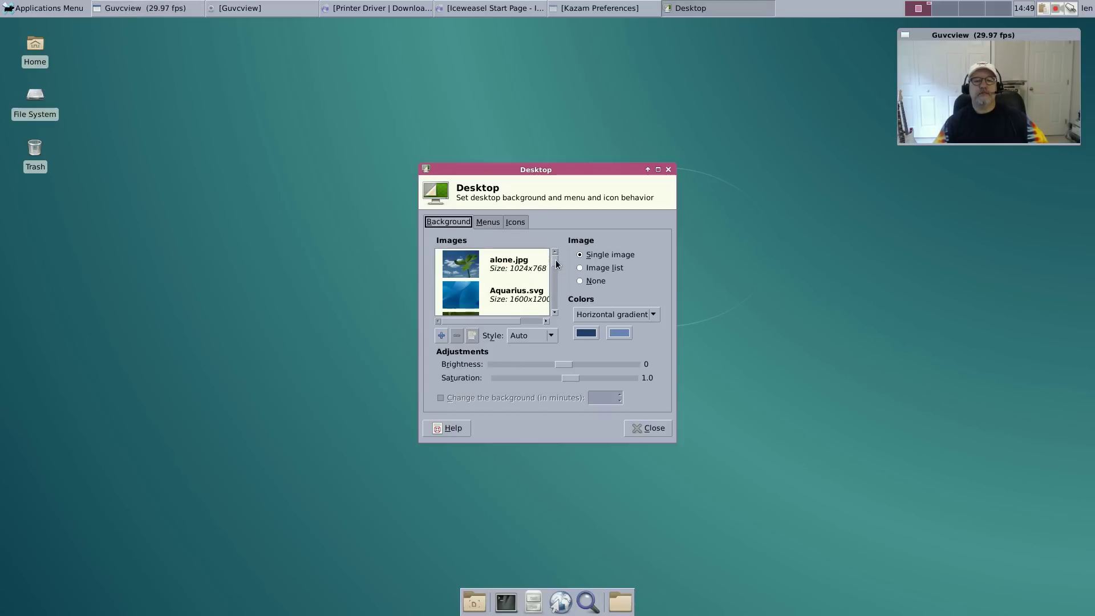
{"action": "mouse_move", "coordinate": [556, 280]}
{"action": "left_mouse_down"}
{"action": "mouse_move", "coordinate": [556, 307]}
{"action": "mouse_move", "coordinate": [556, 290]}
{"action": "left_mouse_up"}
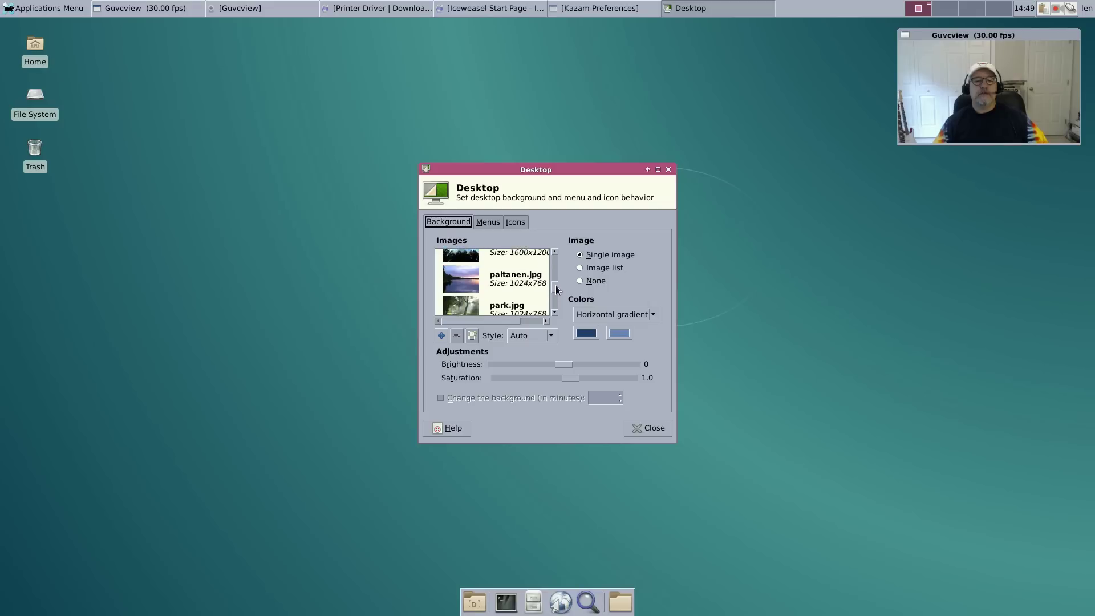
{"action": "left_click", "coordinate": [453, 287]}
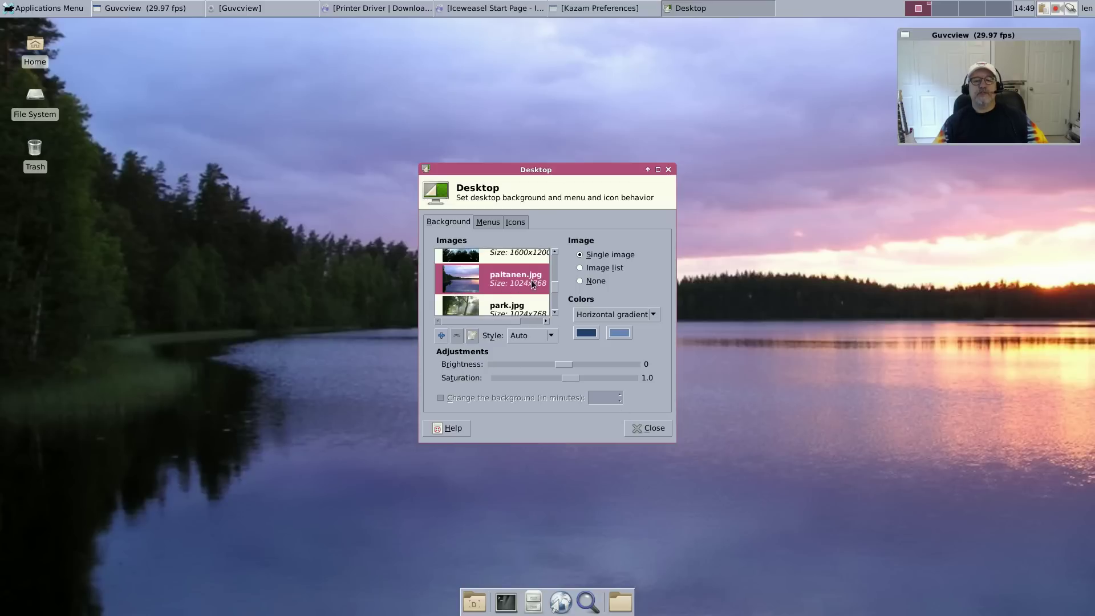
{"action": "left_click_drag", "start_coordinate": [556, 290], "coordinate": [558, 264]}
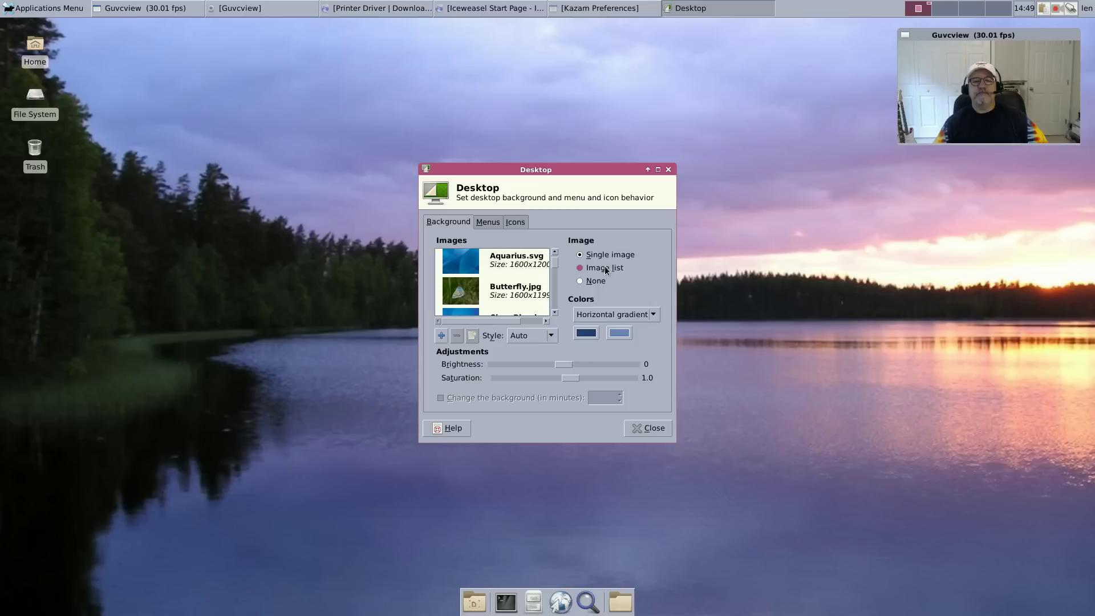
Review the Menus and Icons tabs, then close Desktop Settings
{"action": "left_click", "coordinate": [482, 223]}
{"action": "left_click", "coordinate": [519, 227]}
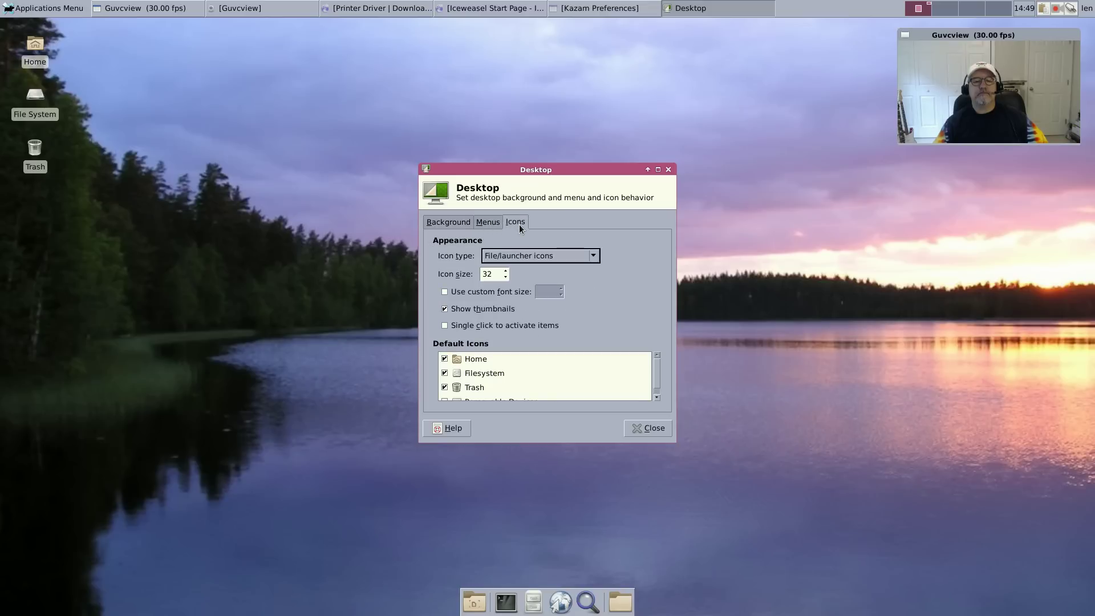
{"action": "left_click", "coordinate": [632, 429]}
{"action": "left_click", "coordinate": [516, 217]}
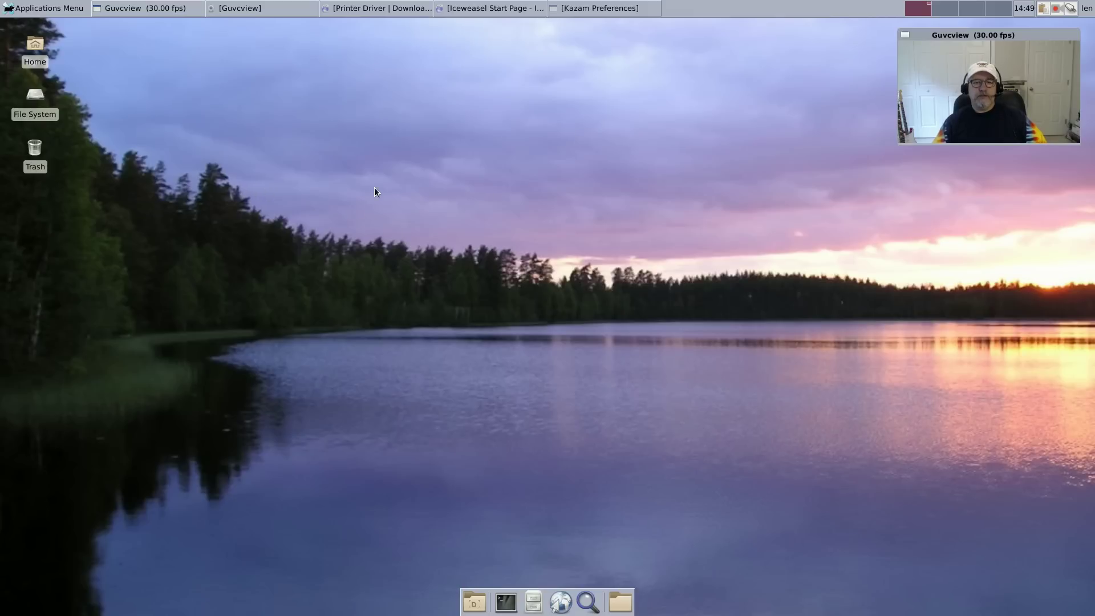
{"action": "left_click", "coordinate": [36, 9]}
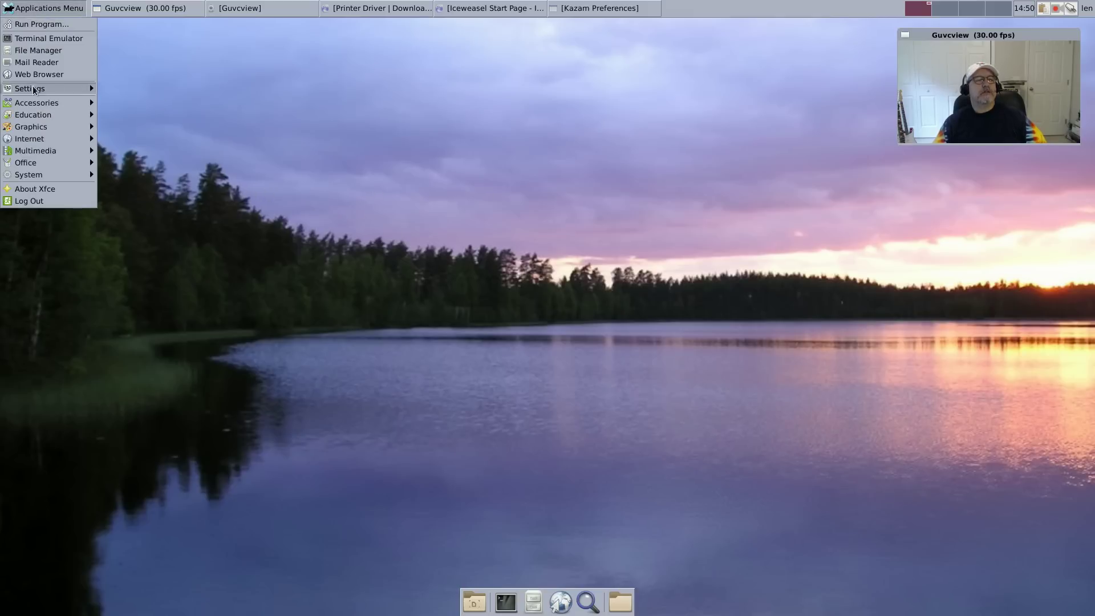
In Print Settings, set MFCJ870DW as the system-wide default printer
{"action": "mouse_move", "coordinate": [41, 107]}
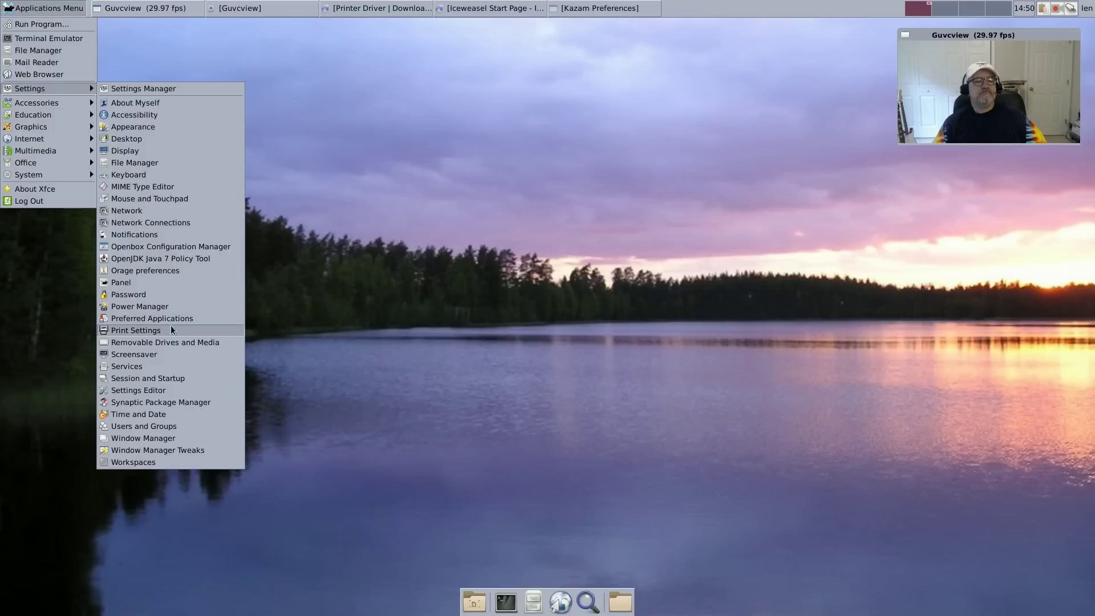
{"action": "left_click", "coordinate": [148, 332]}
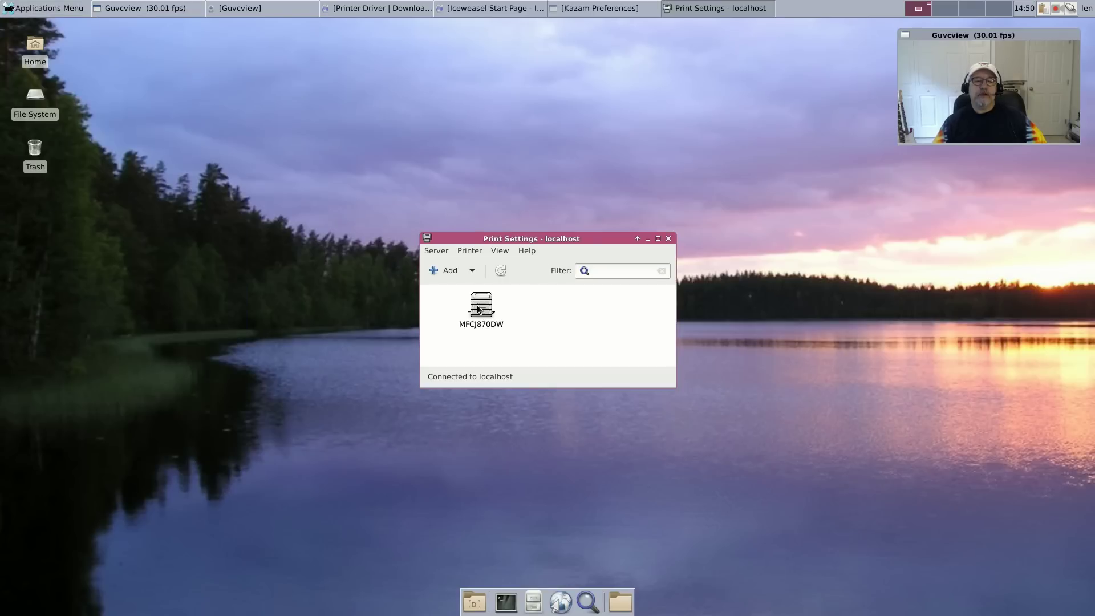
{"action": "right_click", "coordinate": [477, 309]}
{"action": "left_click", "coordinate": [523, 420]}
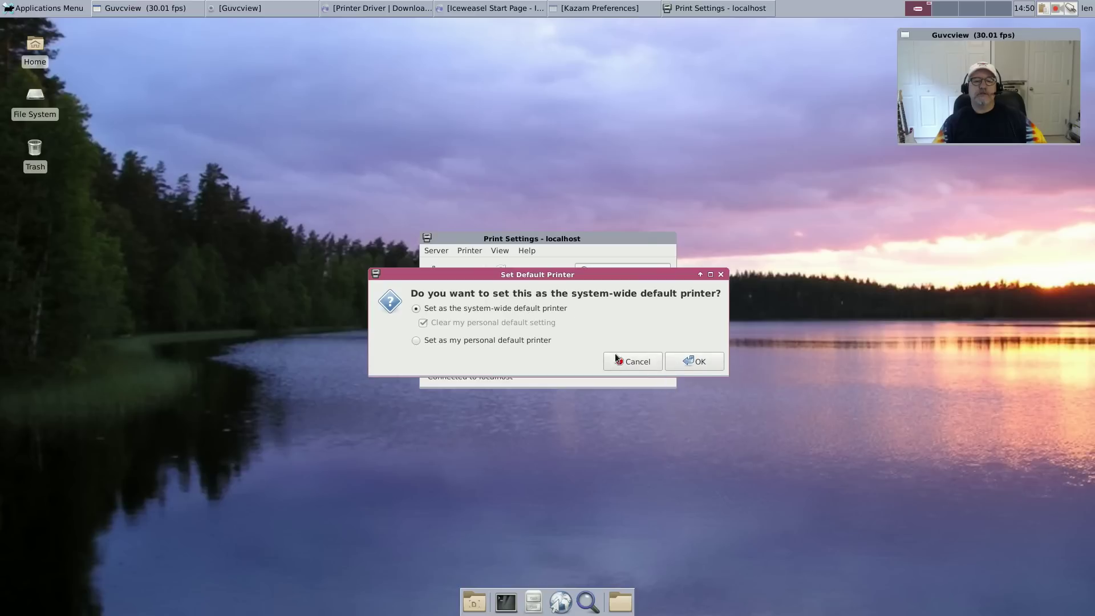
{"action": "left_click", "coordinate": [707, 361]}
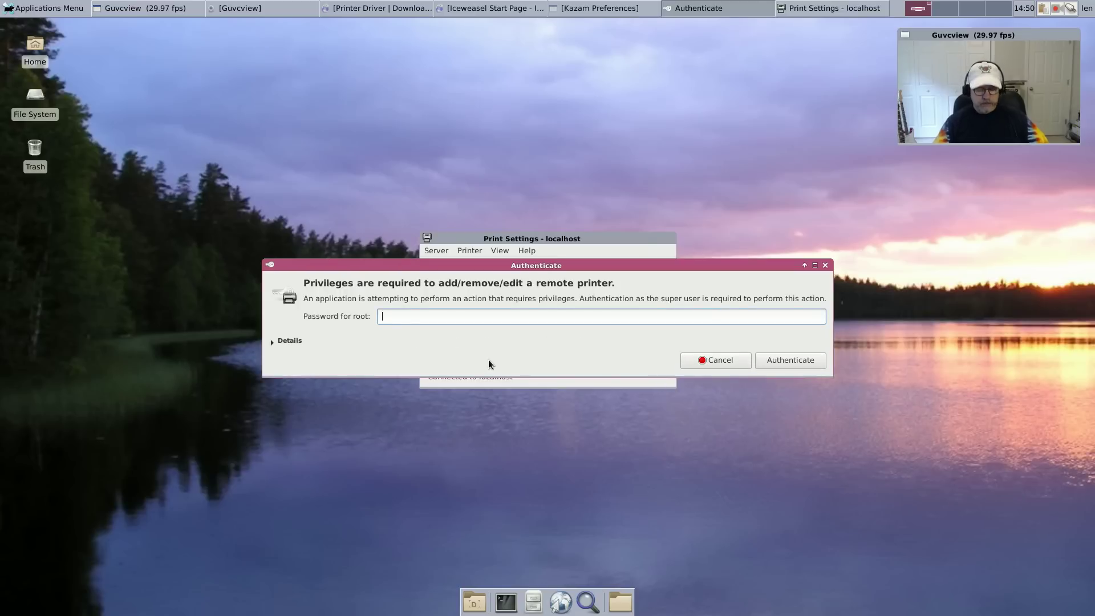
Authenticate with the root password to apply the default printer
{"action": "type", "text": "********"}
{"action": "key", "text": "Return"}
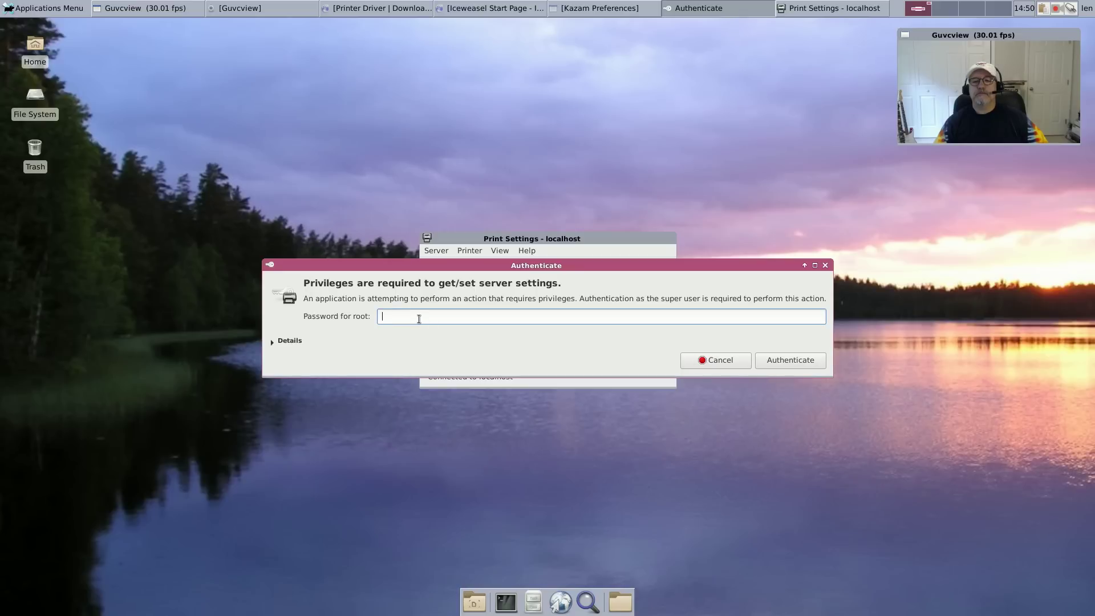
{"action": "type", "text": "•••••"}
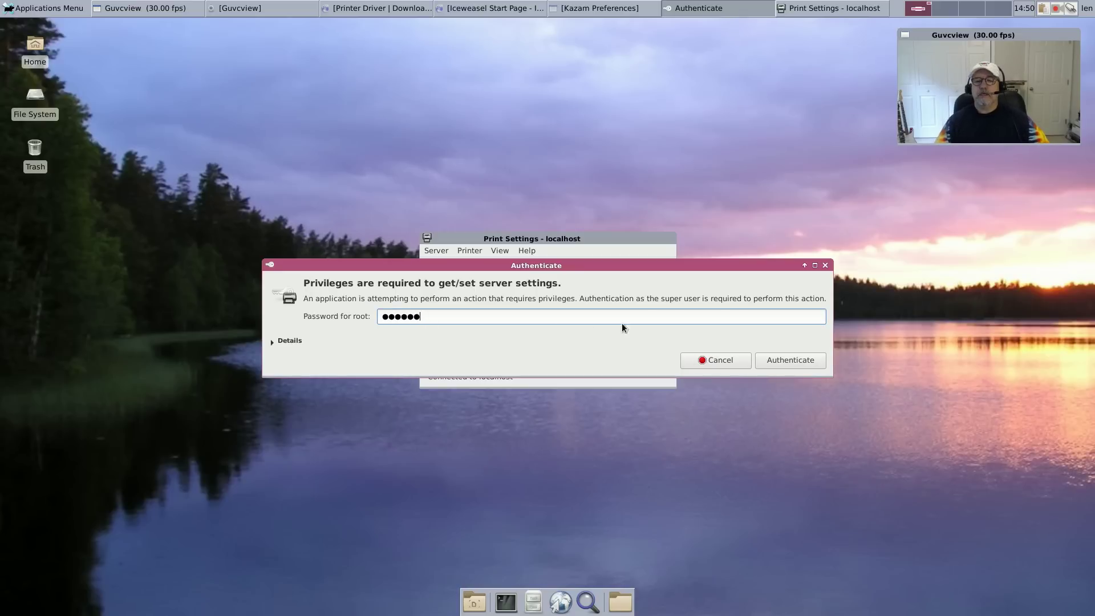
{"action": "left_click", "coordinate": [784, 361]}
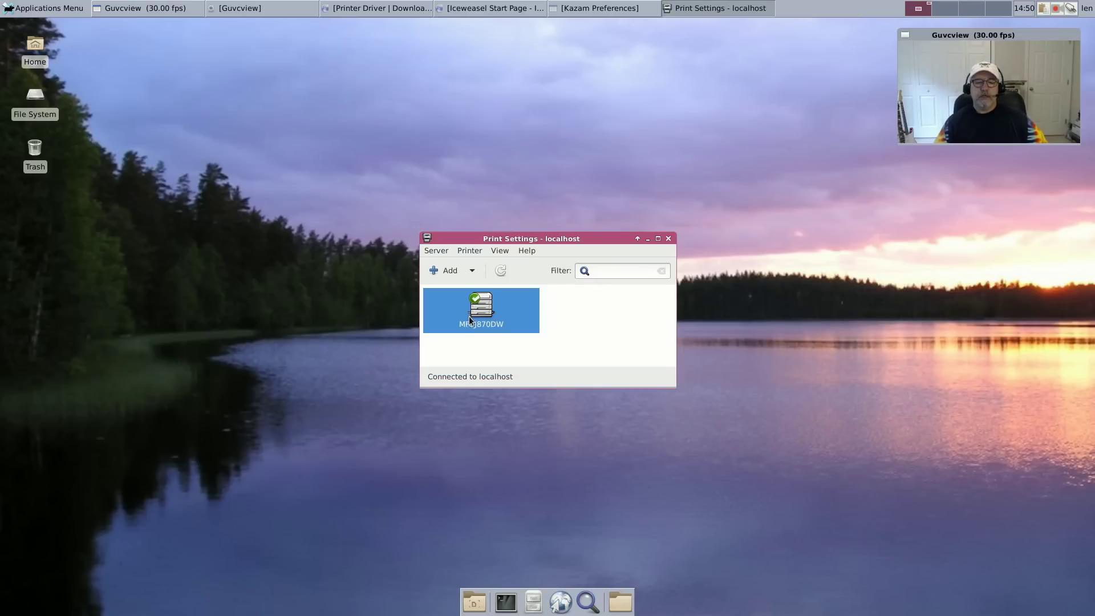
Close the Print Settings window, leaving the lake-wallpaper desktop
{"action": "left_click", "coordinate": [668, 239]}
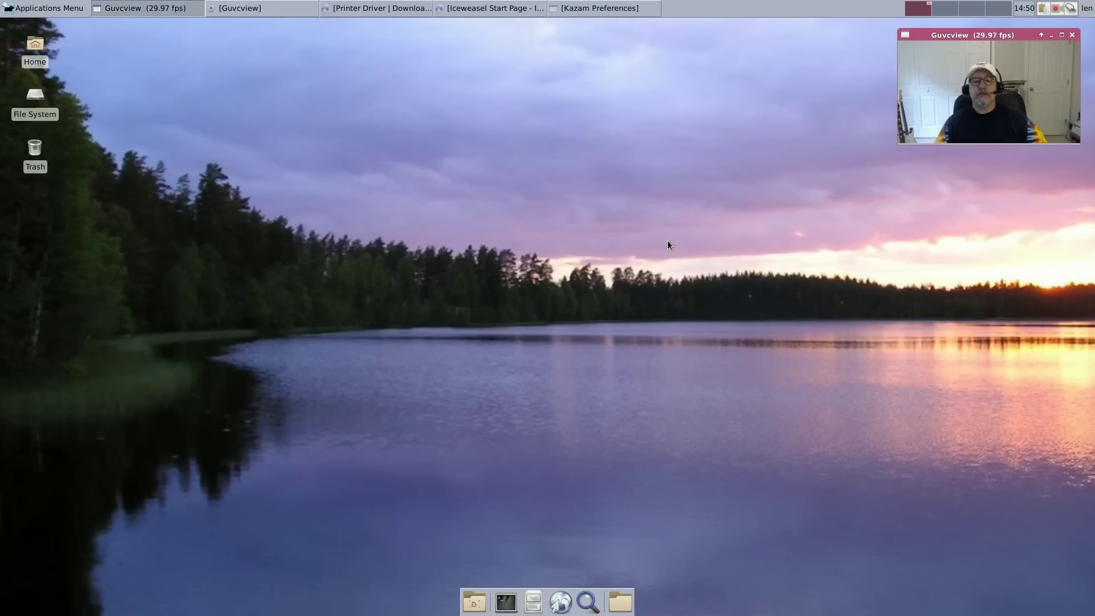